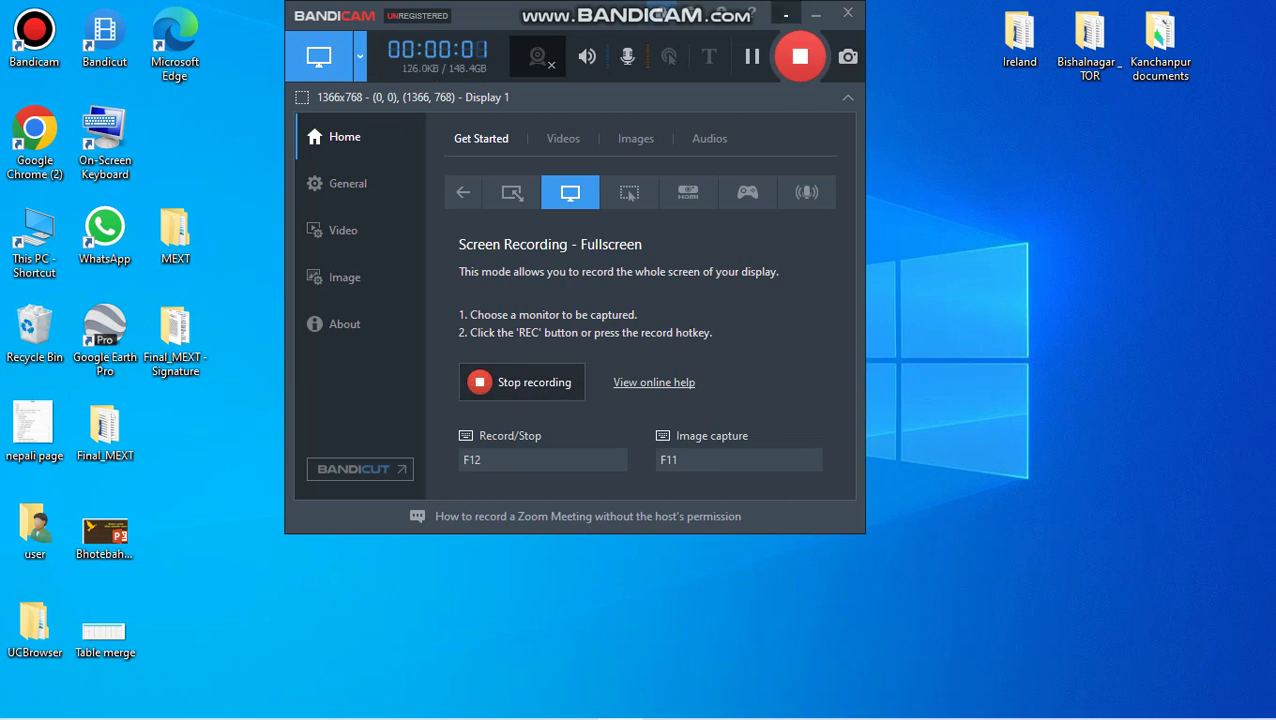
Step: Minimize the recorder and bring up the open Word document "How to add table and merge"
{"action": "left_click", "coordinate": [785, 14]}
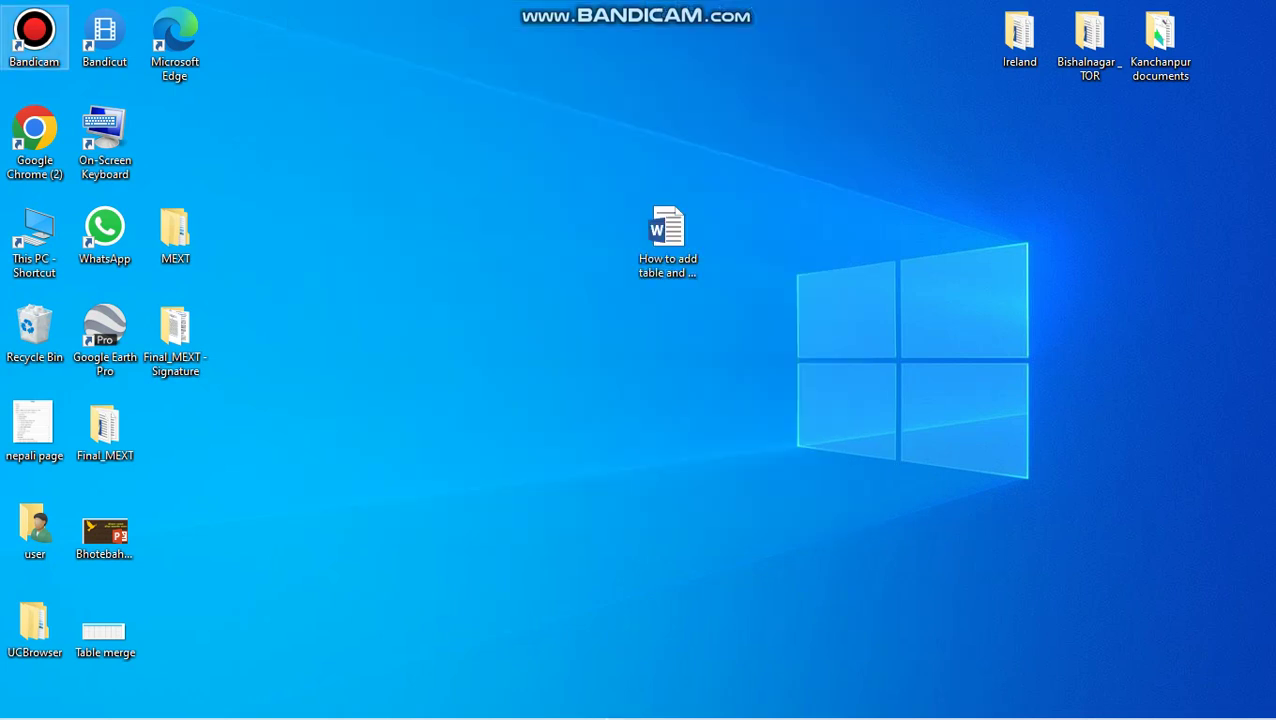
{"action": "mouse_move", "coordinate": [575, 703]}
{"action": "mouse_move", "coordinate": [343, 701]}
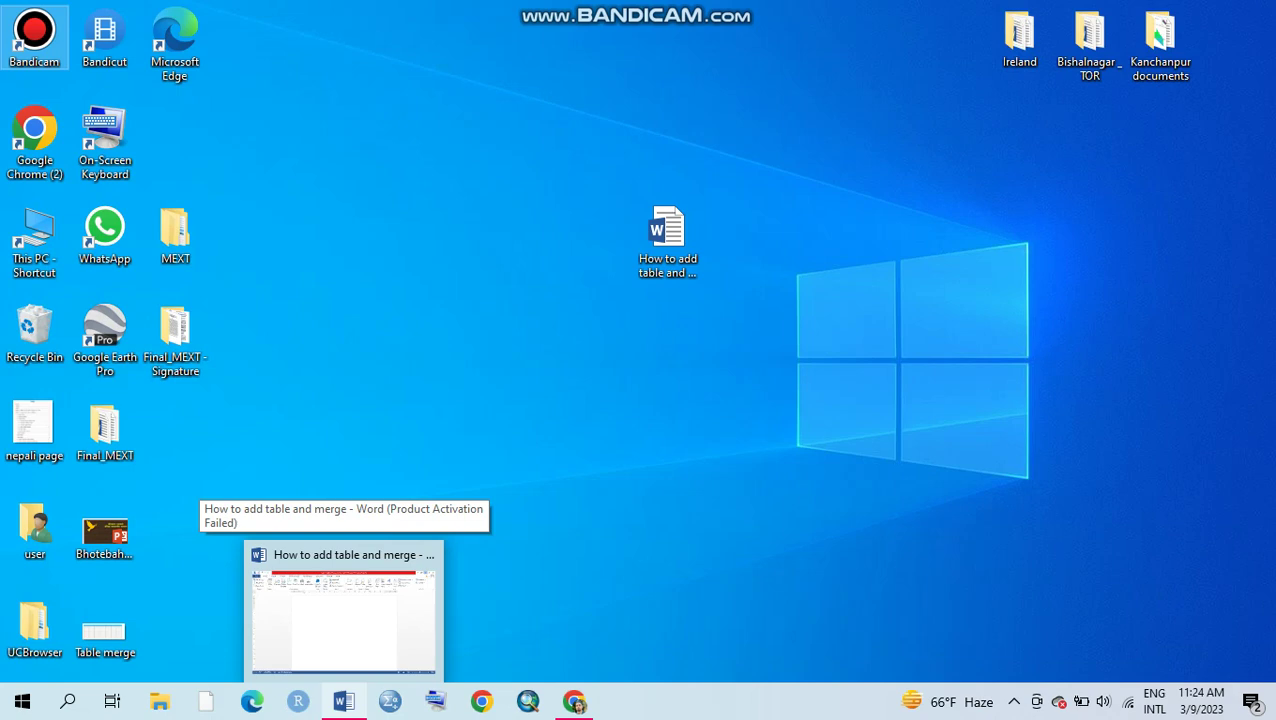
{"action": "left_click", "coordinate": [343, 701]}
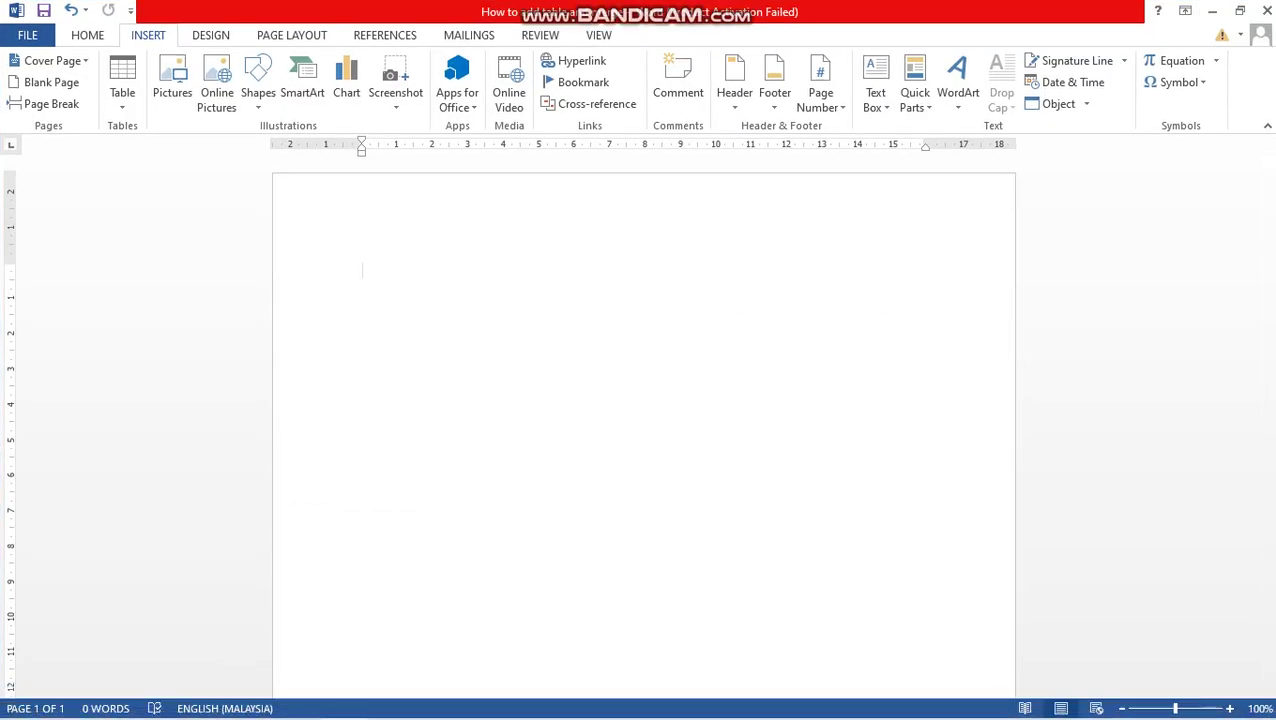
Step: Insert an 8x8 table at the start of the blank page and leave the cursor below it
{"action": "left_click", "coordinate": [122, 85]}
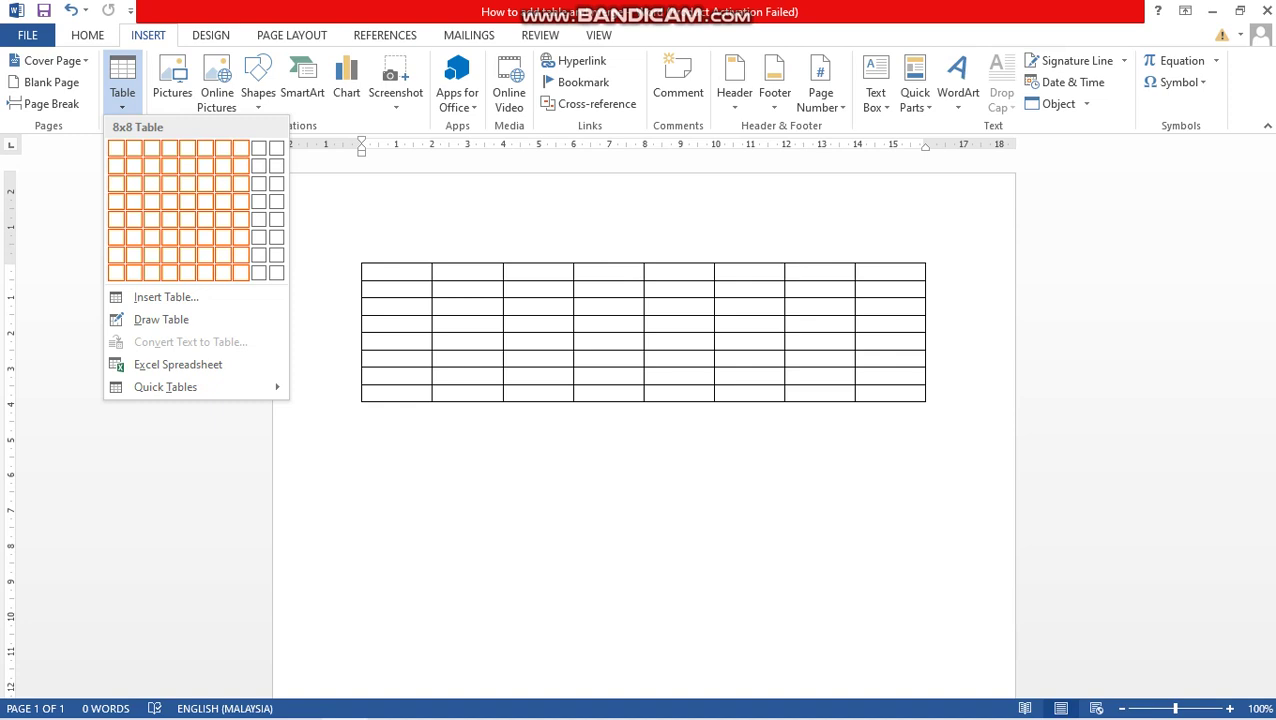
{"action": "left_click", "coordinate": [240, 272]}
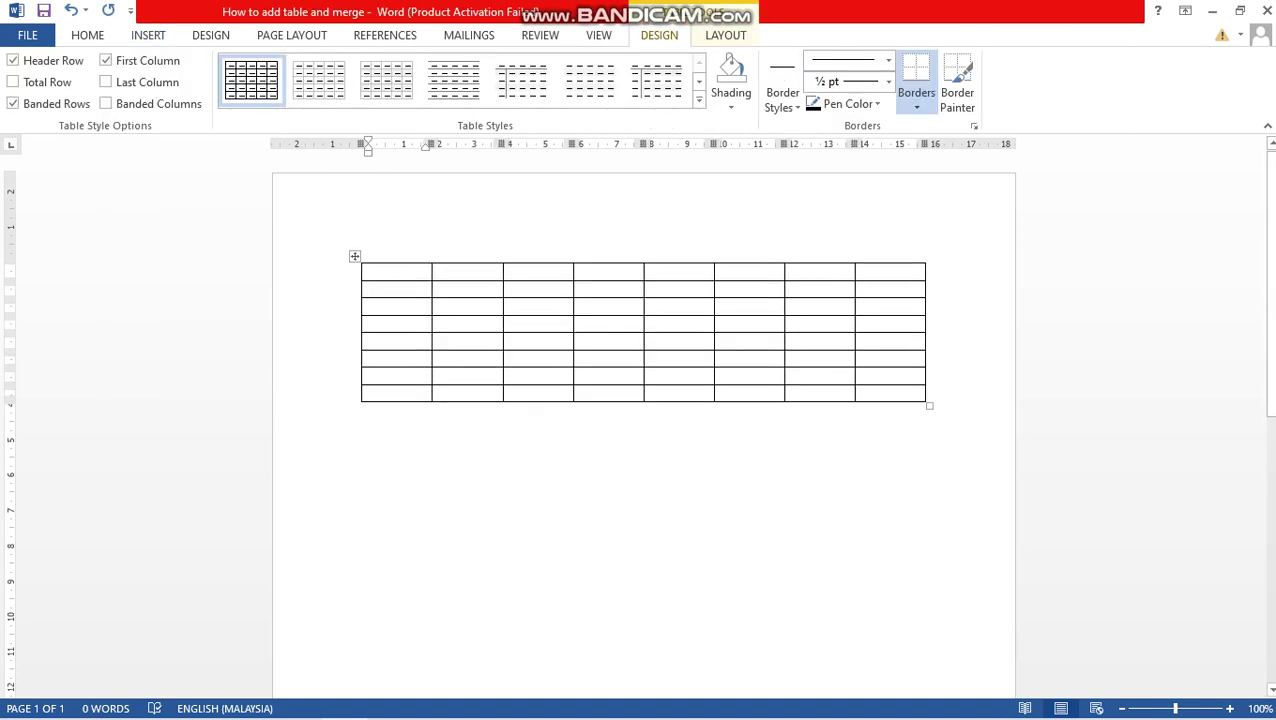
{"action": "left_click", "coordinate": [354, 256]}
{"action": "right_click", "coordinate": [354, 256]}
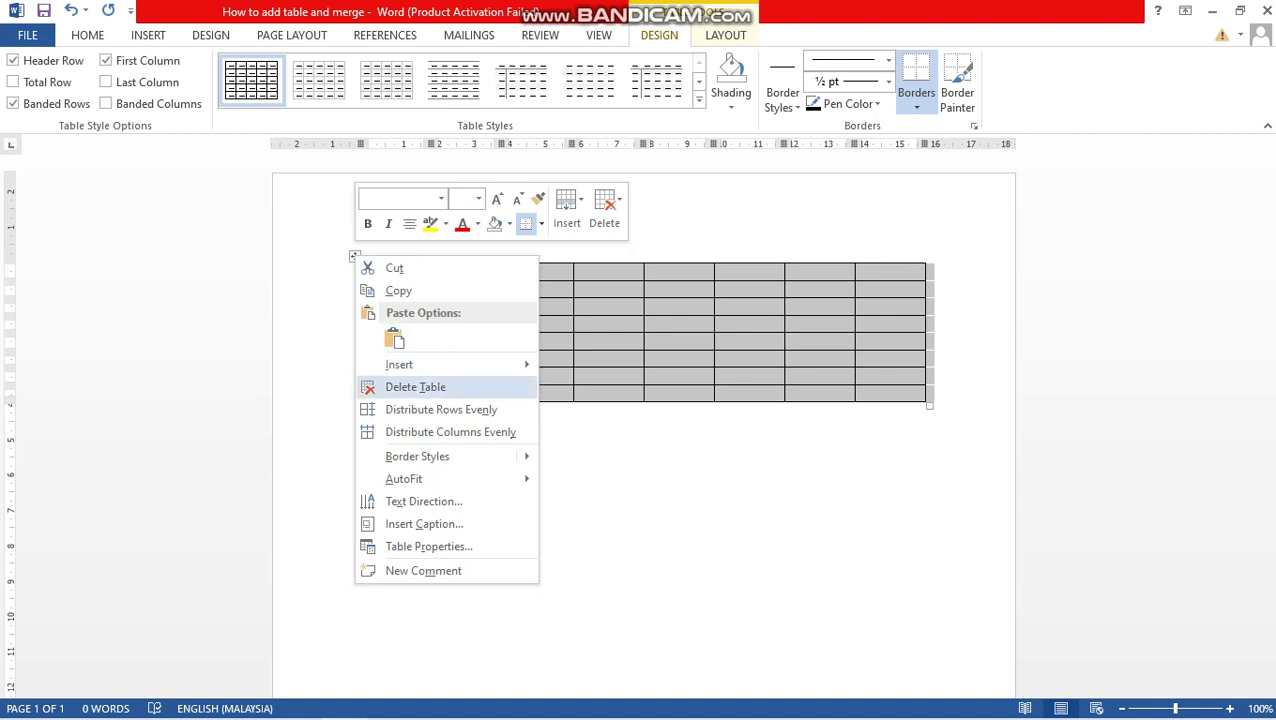
{"action": "key", "text": "Escape"}
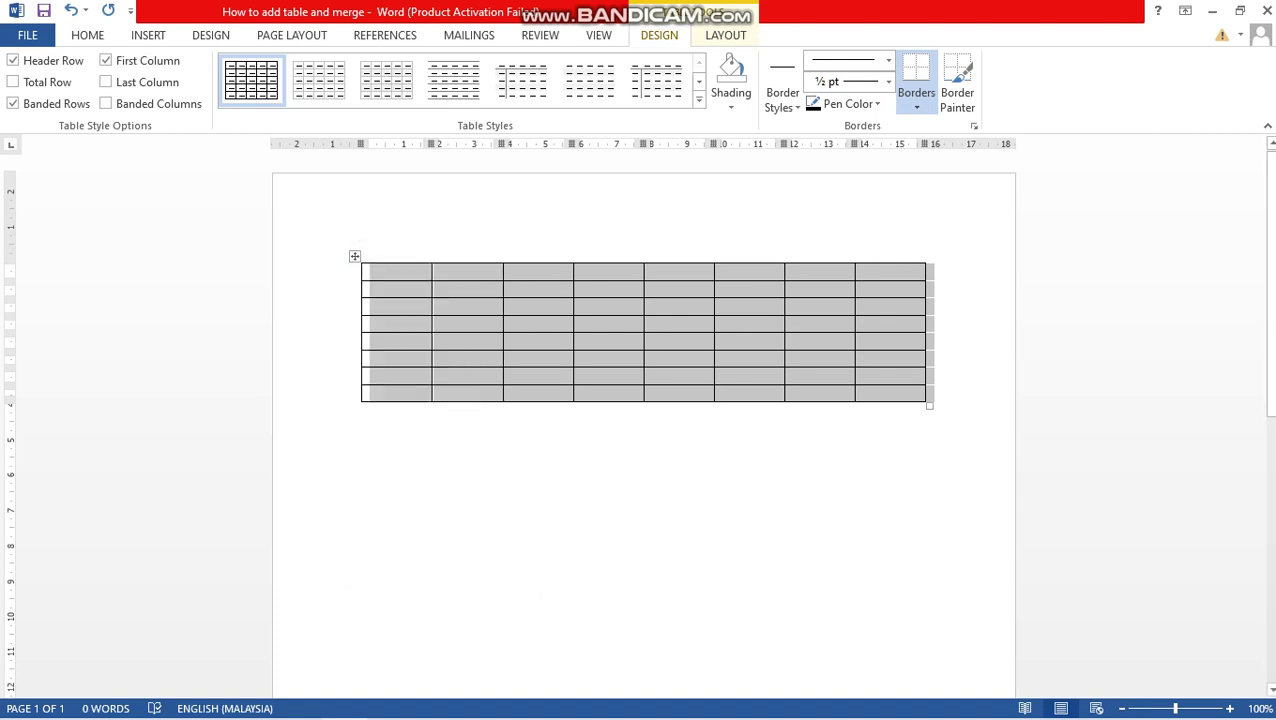
{"action": "left_click", "coordinate": [442, 467]}
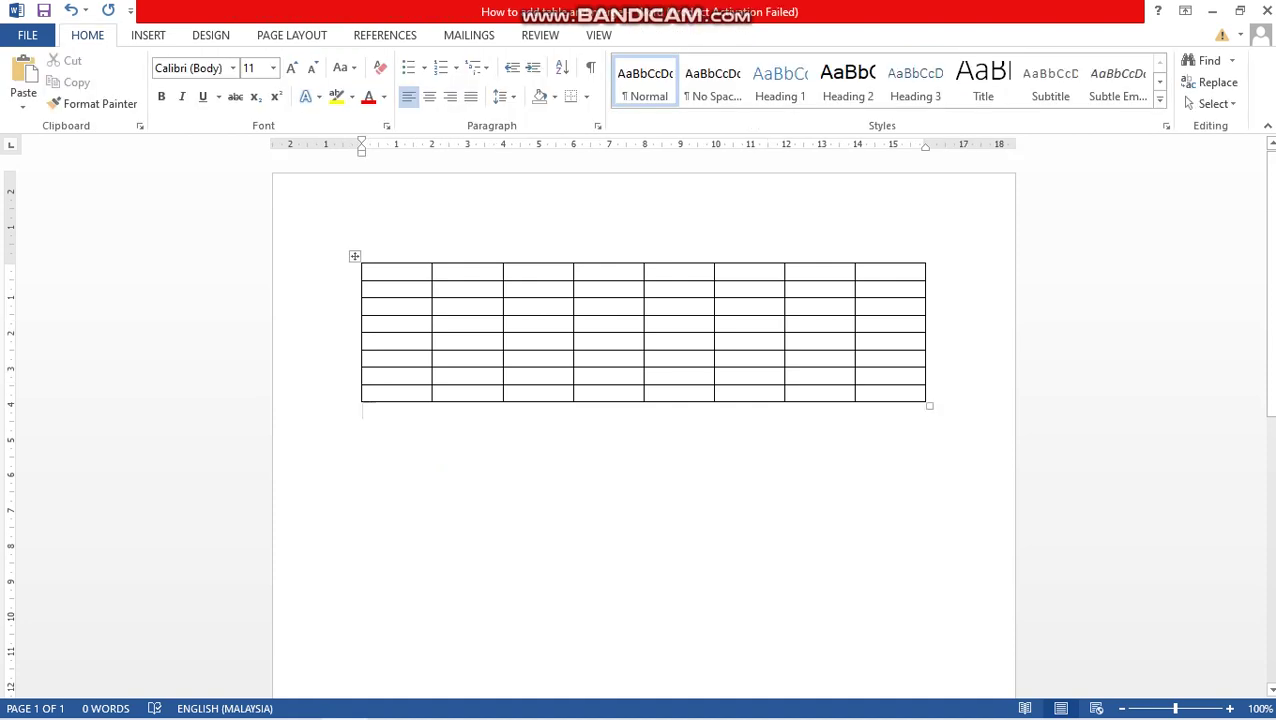
Step: Add seven rows below the eighth row of the table
{"action": "left_click", "coordinate": [353, 402]}
{"action": "left_click", "coordinate": [353, 402]}
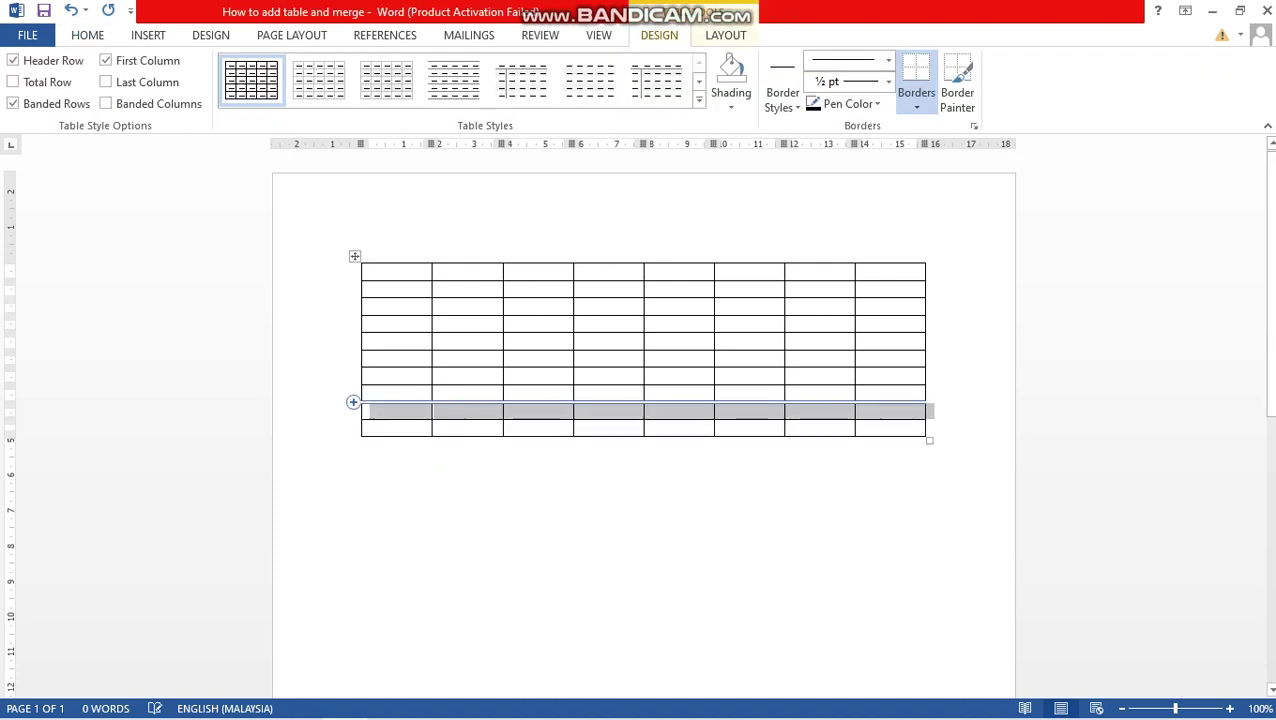
{"action": "left_click", "coordinate": [353, 402]}
{"action": "left_click", "coordinate": [353, 402]}
{"action": "left_click", "coordinate": [353, 402]}
{"action": "left_click", "coordinate": [353, 402]}
{"action": "left_click", "coordinate": [353, 402]}
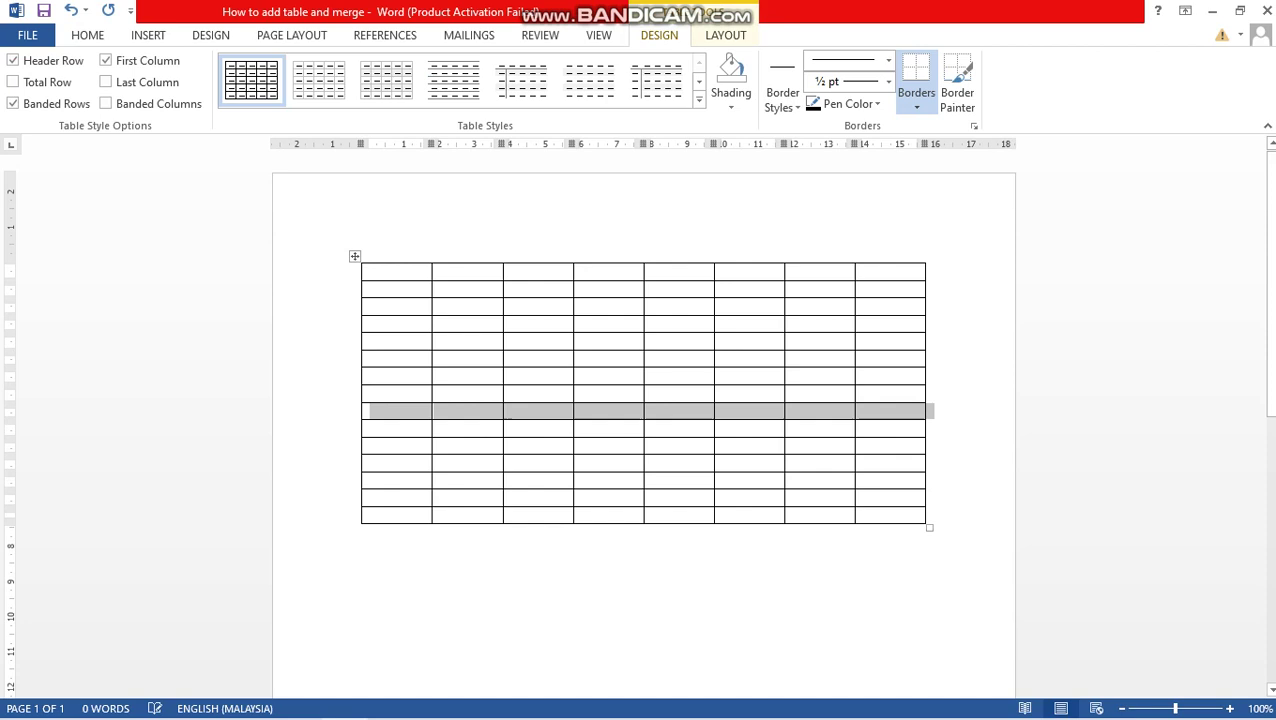
{"action": "left_click", "coordinate": [363, 532]}
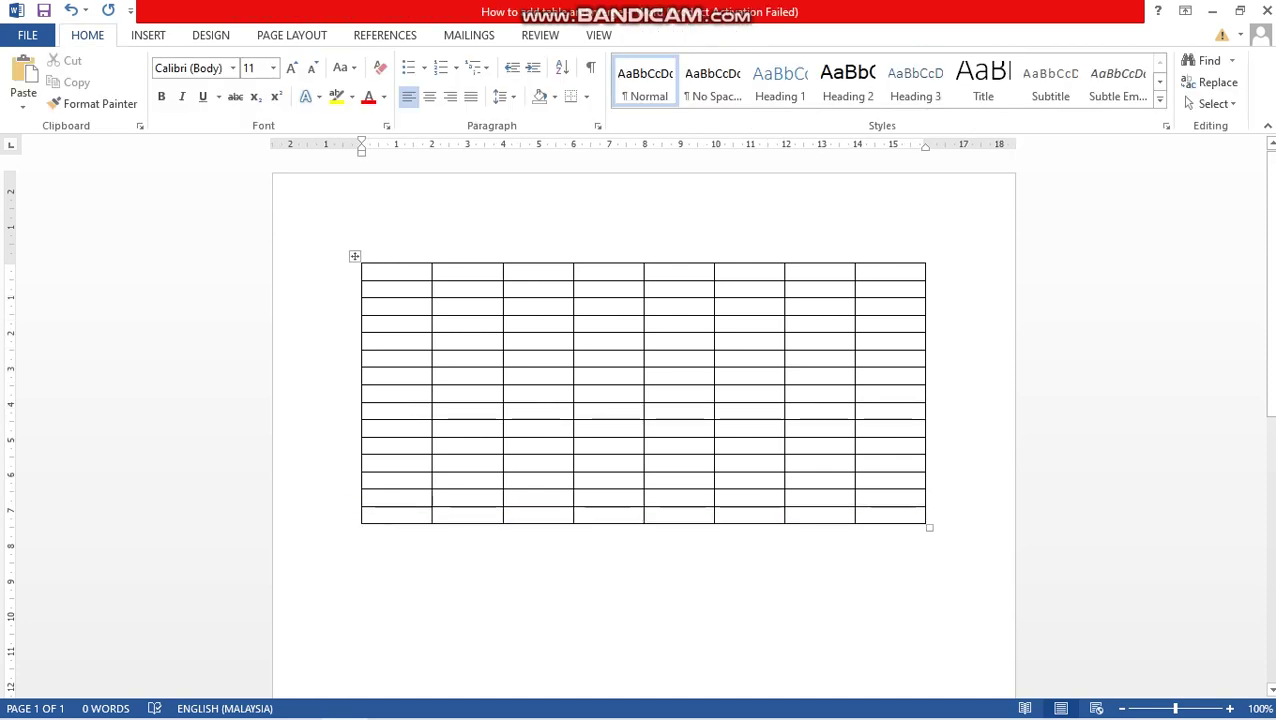
Step: Select the table's last row and insert a row below it
{"action": "double_click", "coordinate": [366, 515]}
{"action": "right_click", "coordinate": [367, 516]}
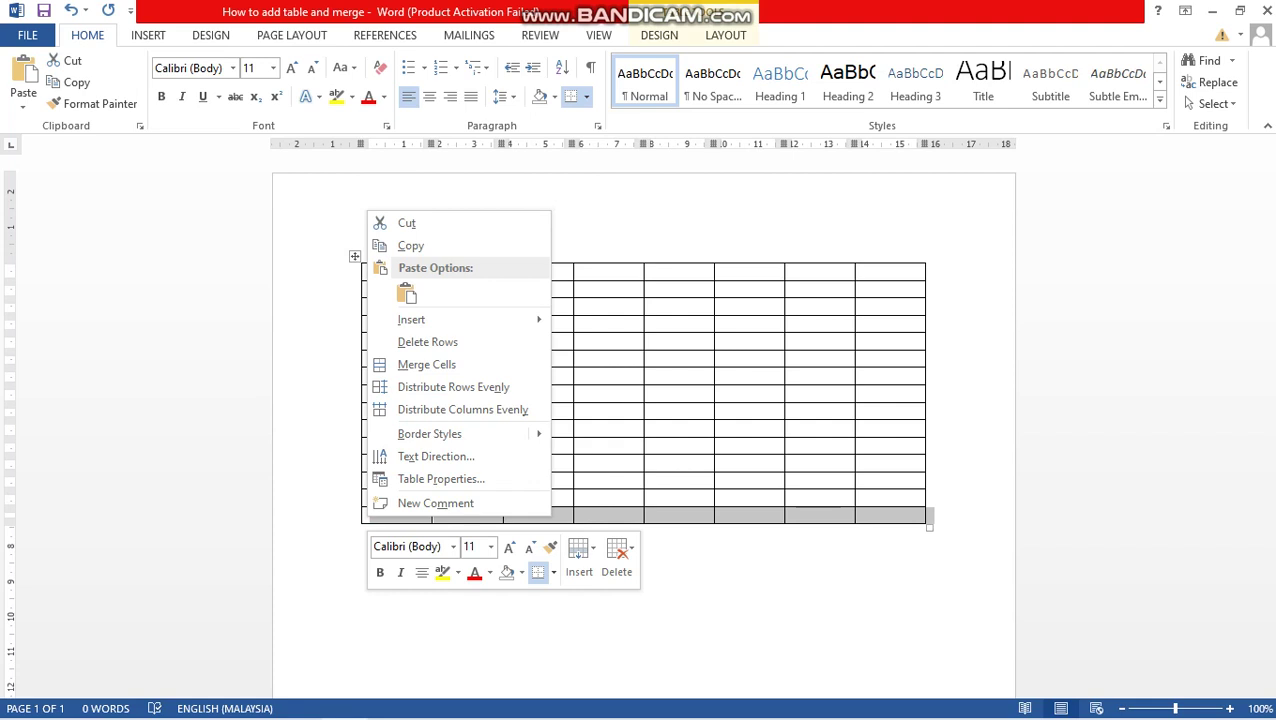
{"action": "mouse_move", "coordinate": [458, 319]}
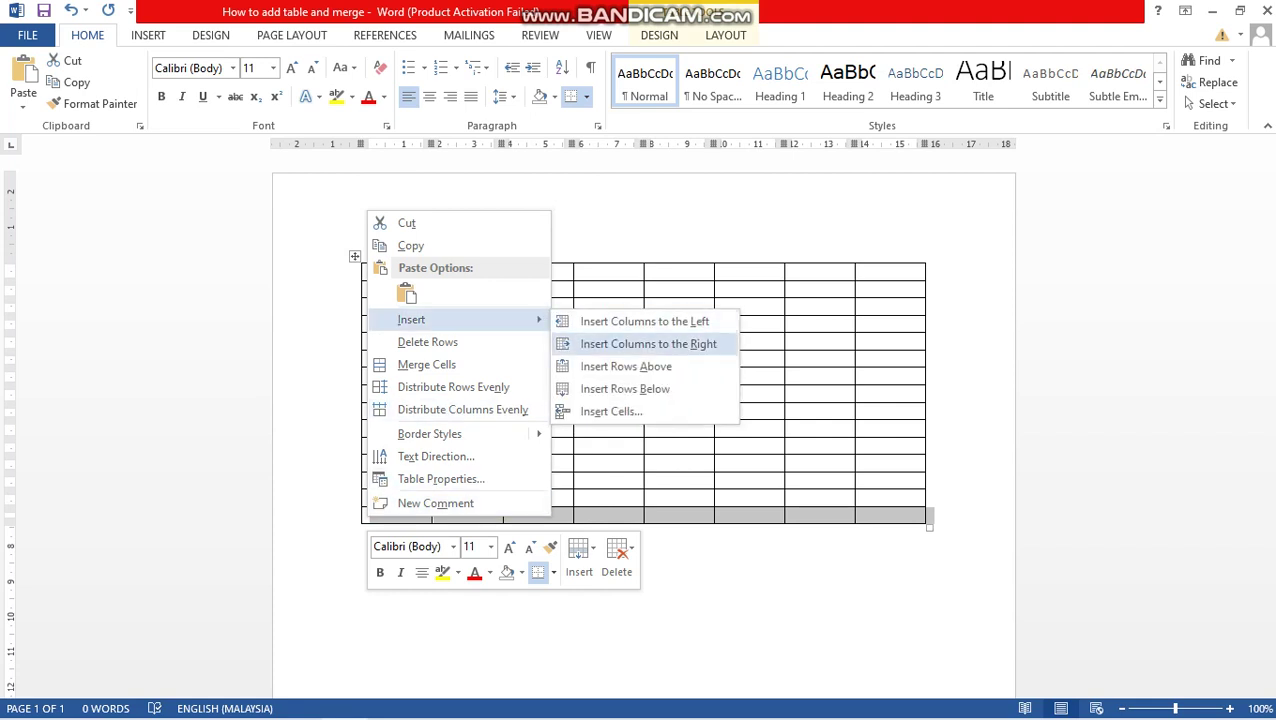
{"action": "key", "text": "Down"}
{"action": "key", "text": "Down"}
{"action": "key", "text": "Return"}
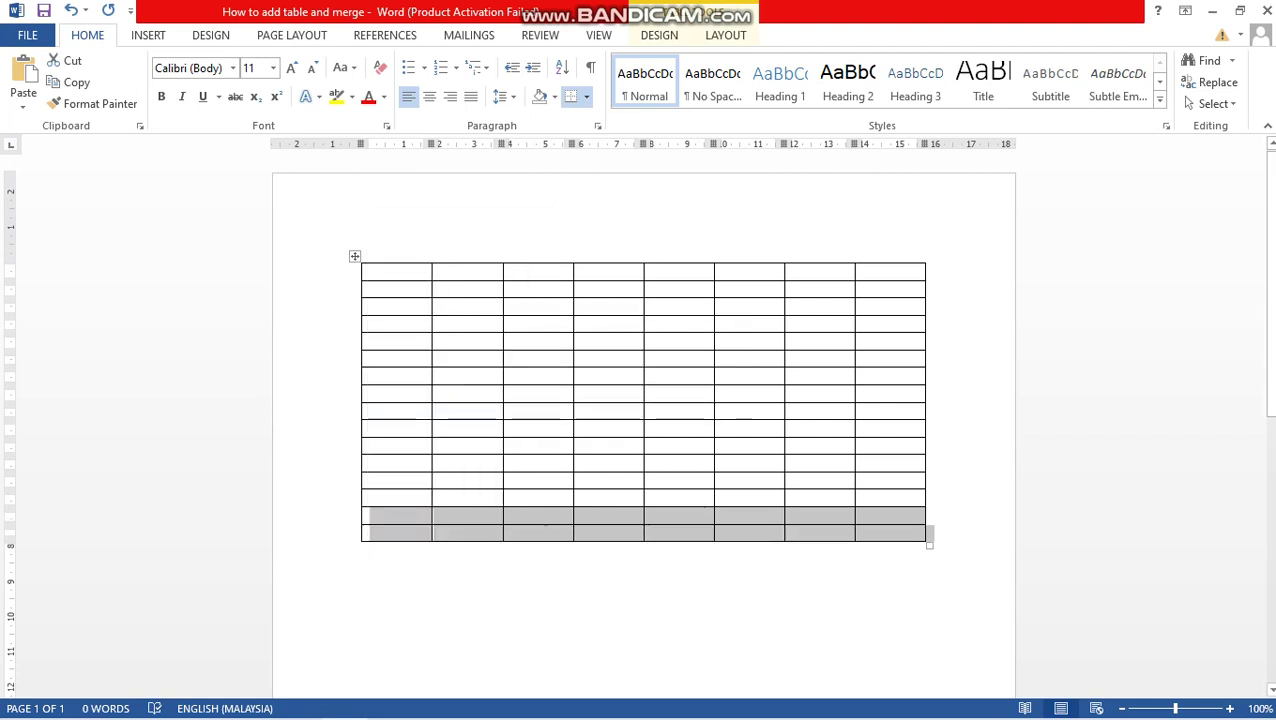
Step: Insert one more row below the newly added row at the end of the table
{"action": "key", "text": "shift+F10"}
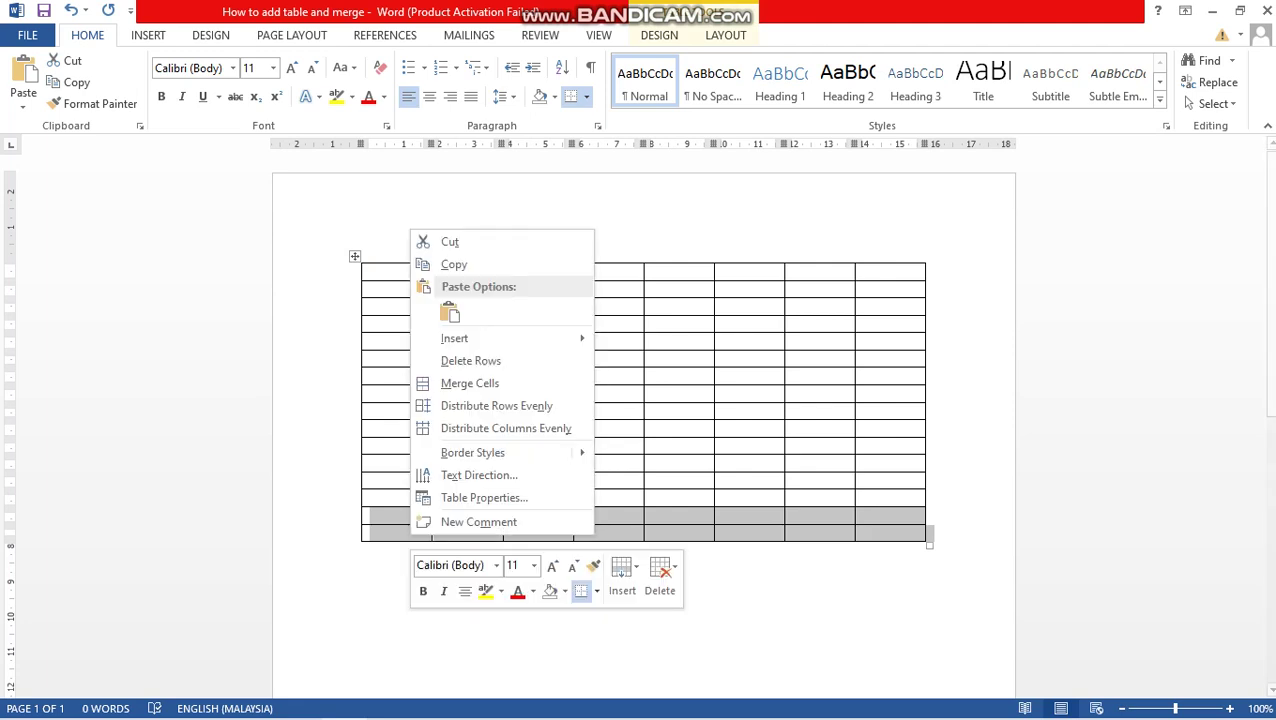
{"action": "key", "text": "Up"}
{"action": "key", "text": "Up"}
{"action": "key", "text": "Up"}
{"action": "key", "text": "Up"}
{"action": "key", "text": "Up"}
{"action": "key", "text": "Up"}
{"action": "key", "text": "Up"}
{"action": "key", "text": "Up"}
{"action": "key", "text": "Up"}
{"action": "key", "text": "Right"}
{"action": "key", "text": "Down"}
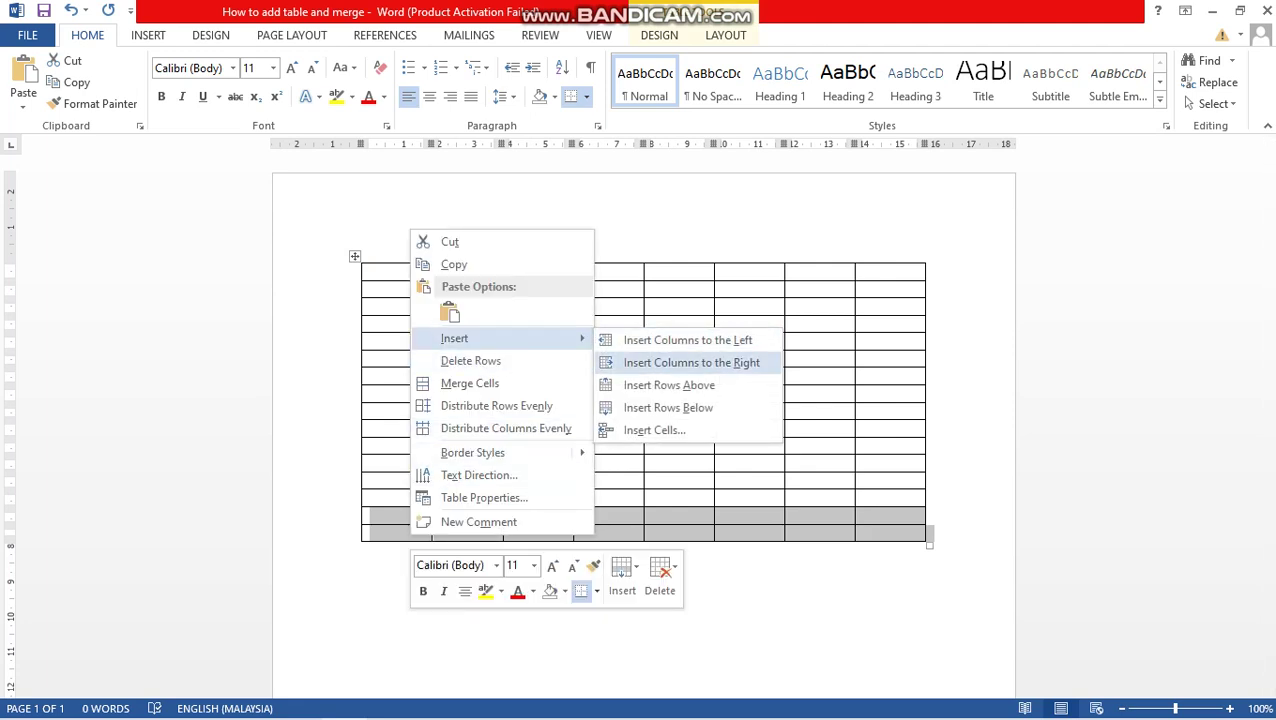
{"action": "key", "text": "Down"}
{"action": "key", "text": "Down"}
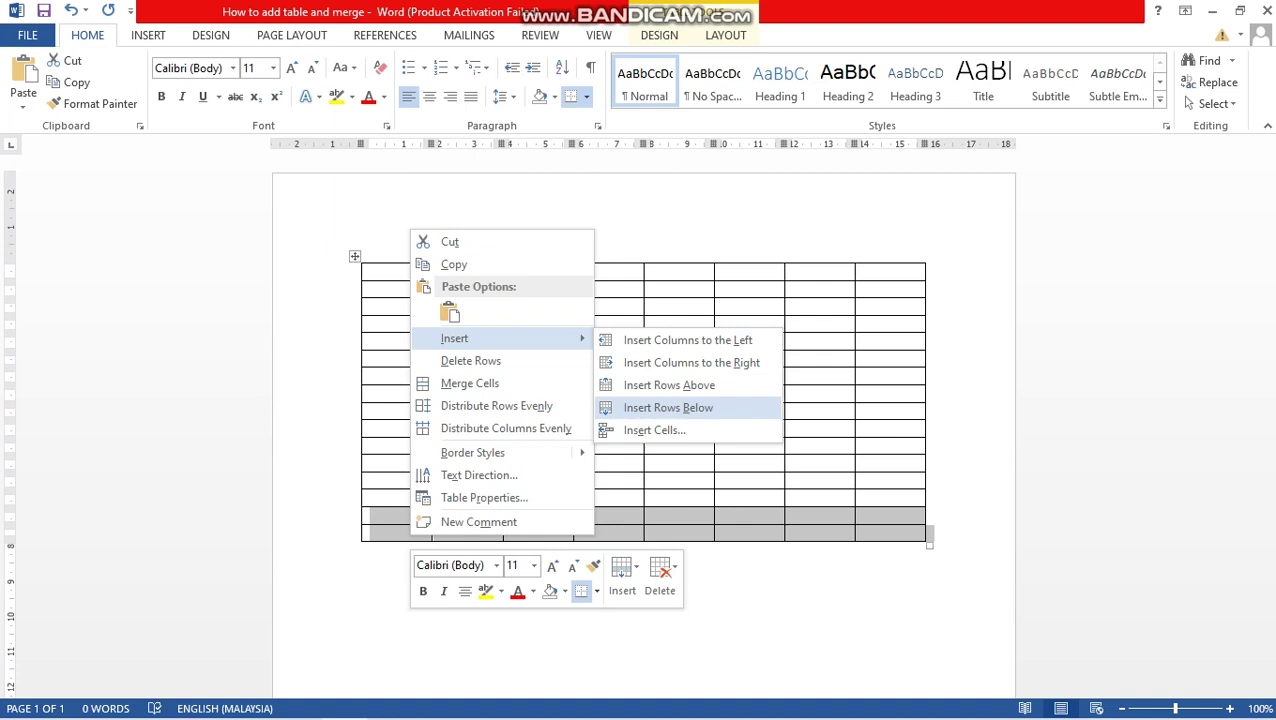
{"action": "key", "text": "Return"}
{"action": "key", "text": "Left"}
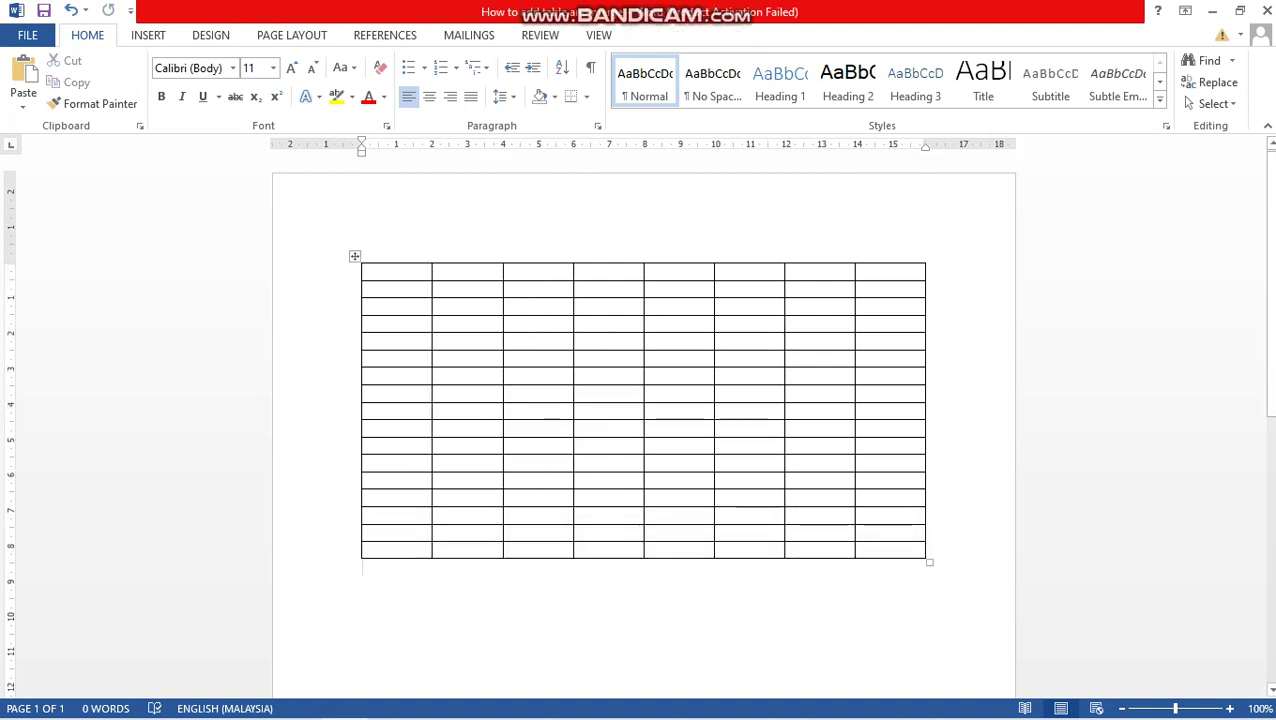
Step: Select the whole table and delete it from the page
{"action": "left_click", "coordinate": [354, 256]}
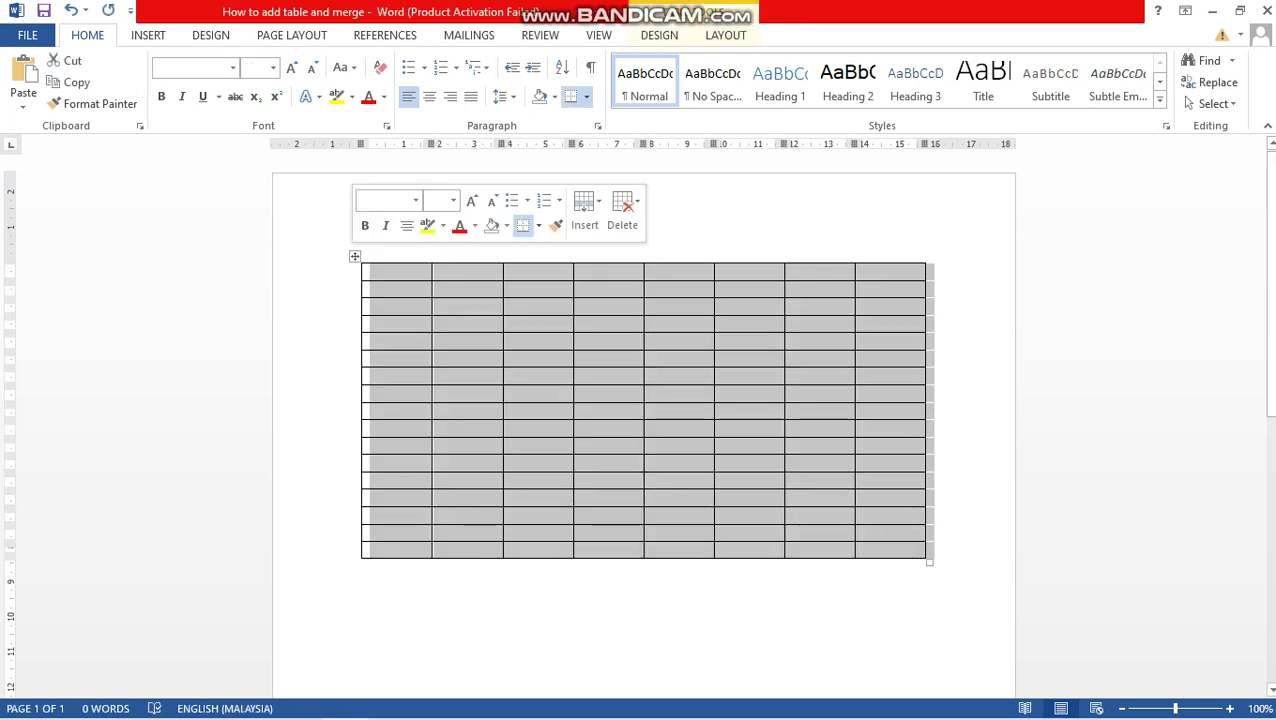
{"action": "right_click", "coordinate": [354, 256]}
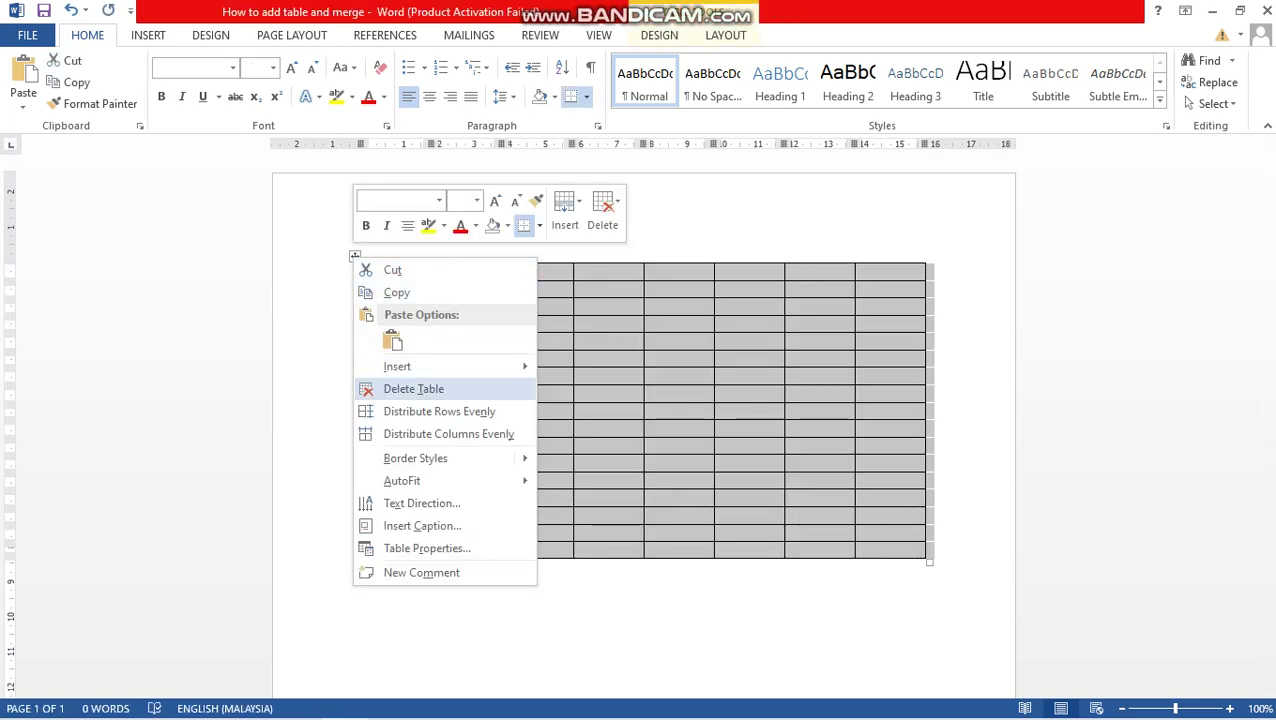
{"action": "left_click", "coordinate": [413, 388]}
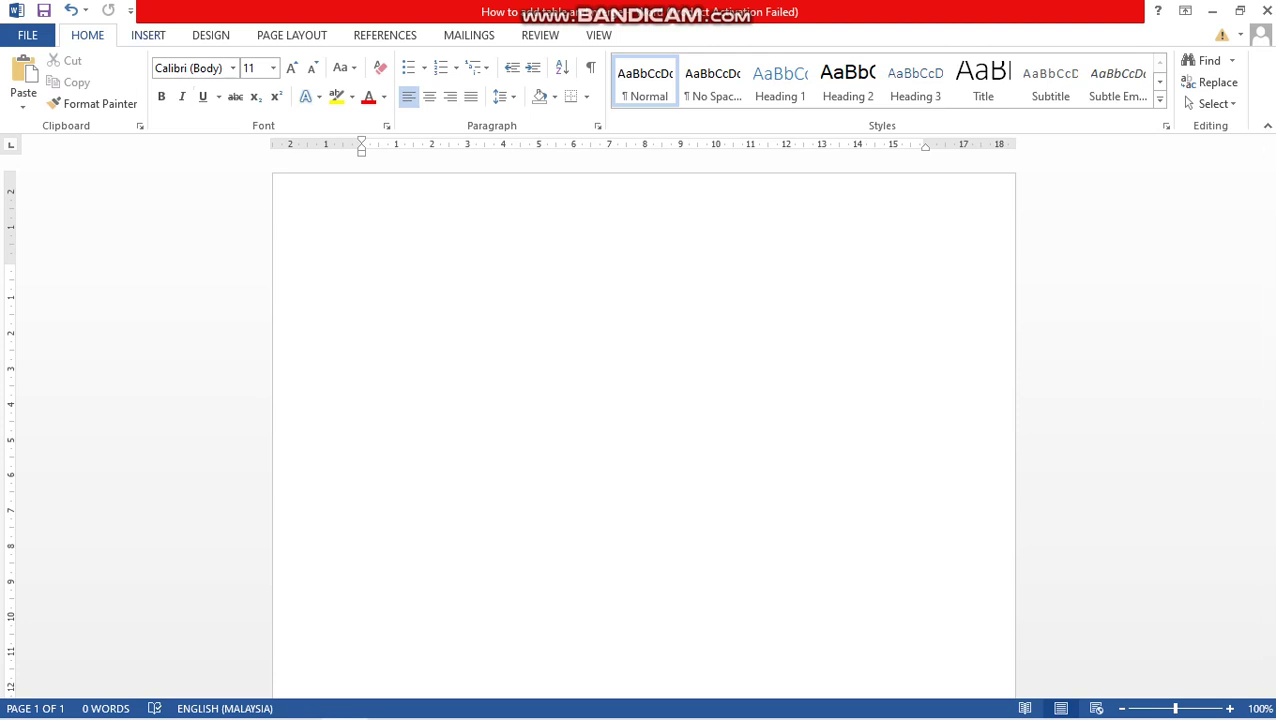
Step: Insert a table by specifying its size as 6 columns and 200 rows
{"action": "key", "text": "alt+n"}
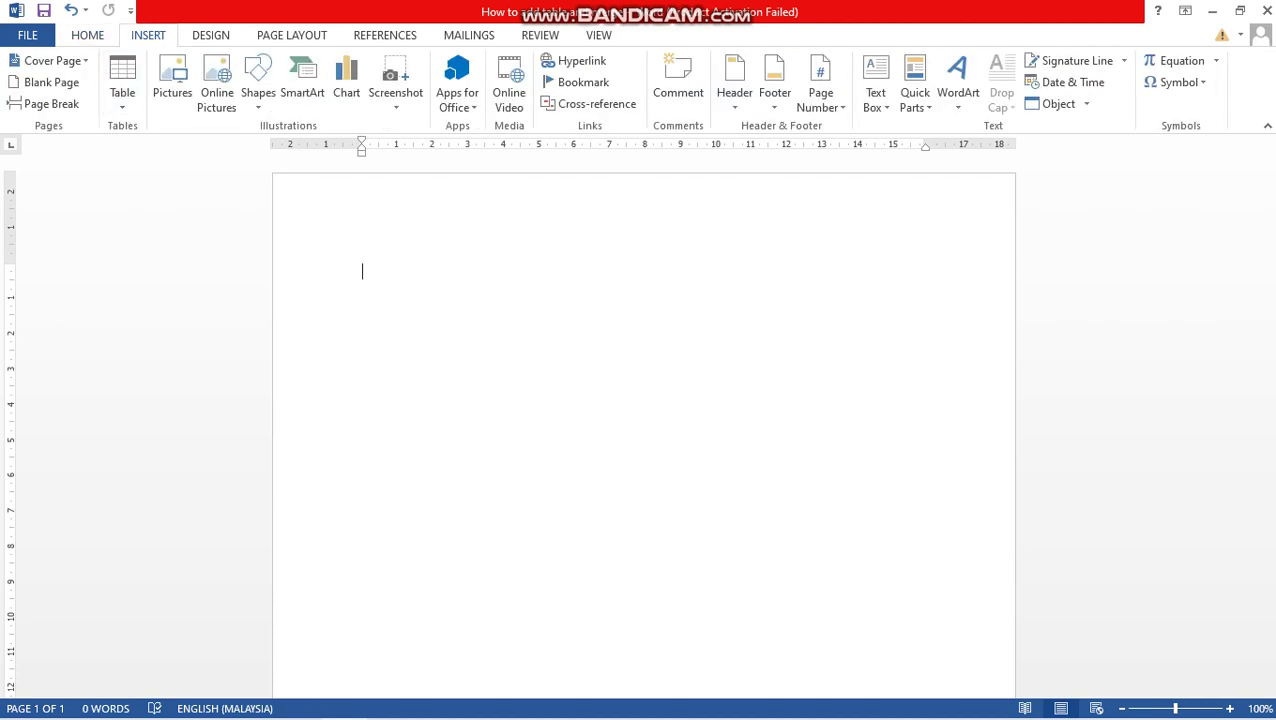
{"action": "left_click", "coordinate": [122, 82]}
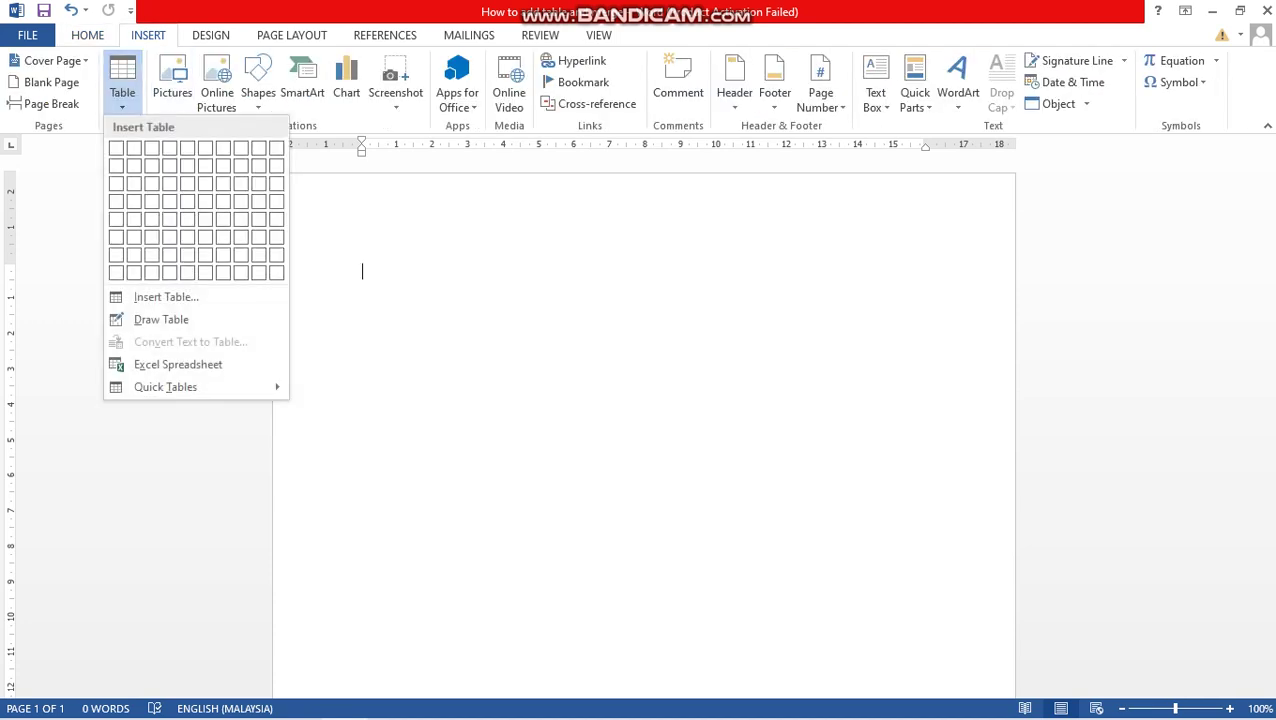
{"action": "key", "text": "Return"}
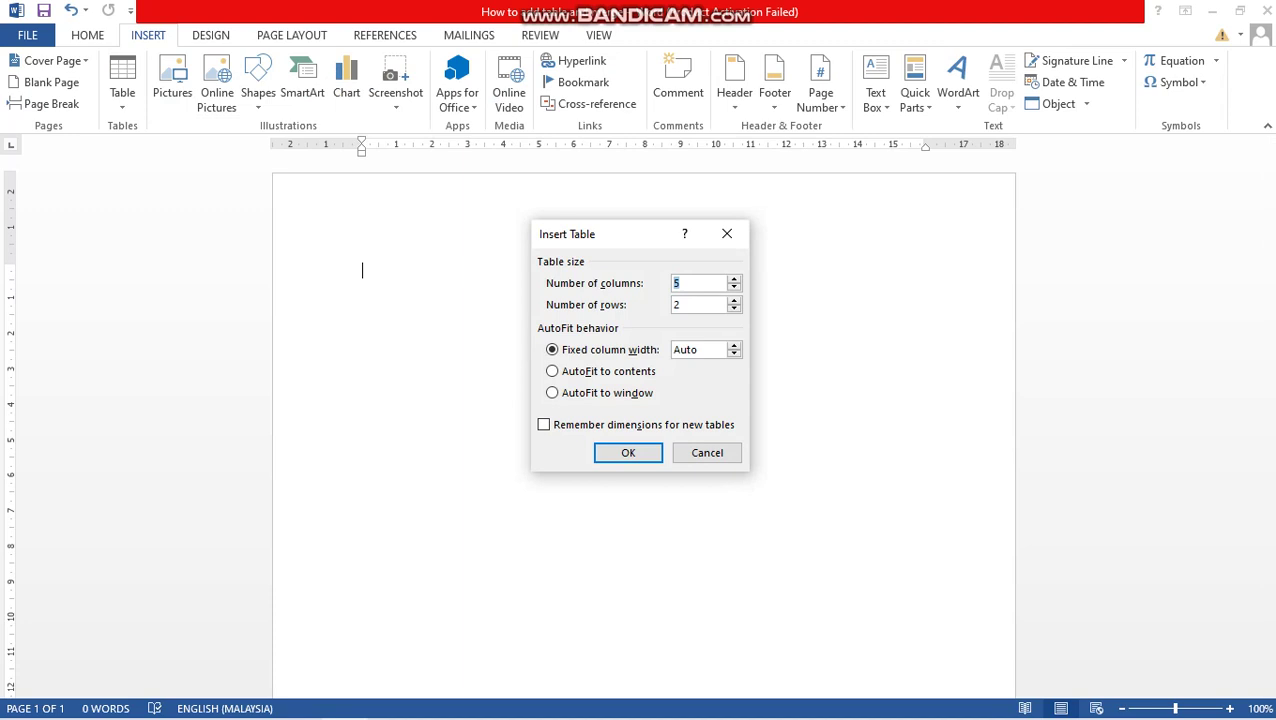
{"action": "type", "text": "6"}
{"action": "key", "text": "Down"}
{"action": "type", "text": "00"}
{"action": "left_click", "coordinate": [628, 452]}
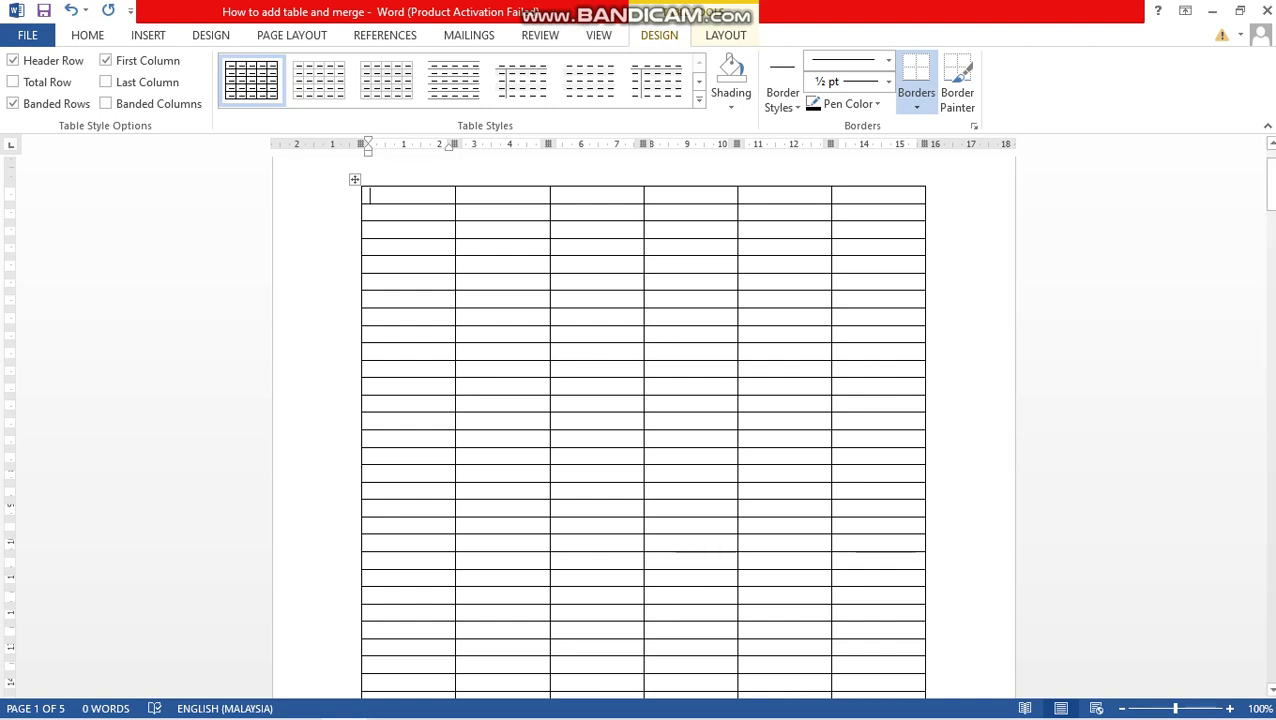
Step: Merge the first three cells of the table's top row into one cell
{"action": "mouse_move", "coordinate": [370, 195]}
{"action": "left_mouse_down"}
{"action": "mouse_move", "coordinate": [690, 212]}
{"action": "mouse_move", "coordinate": [578, 196]}
{"action": "left_mouse_up"}
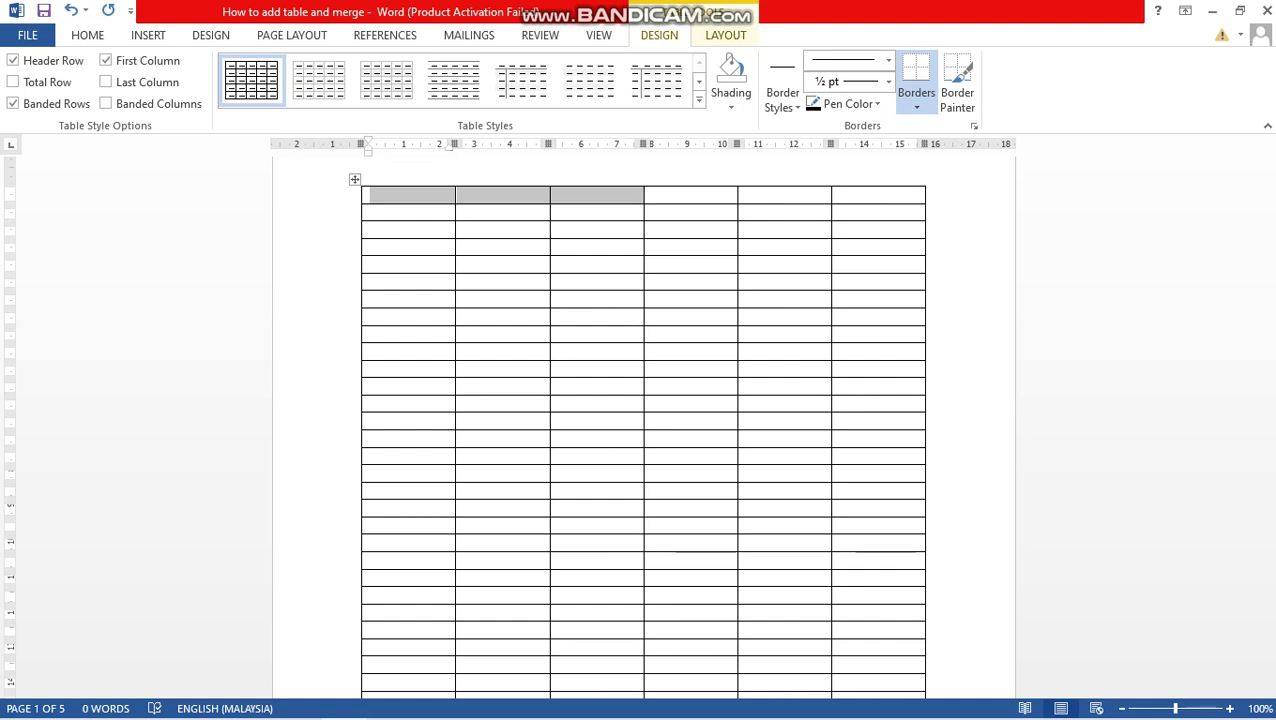
{"action": "left_click", "coordinate": [725, 35]}
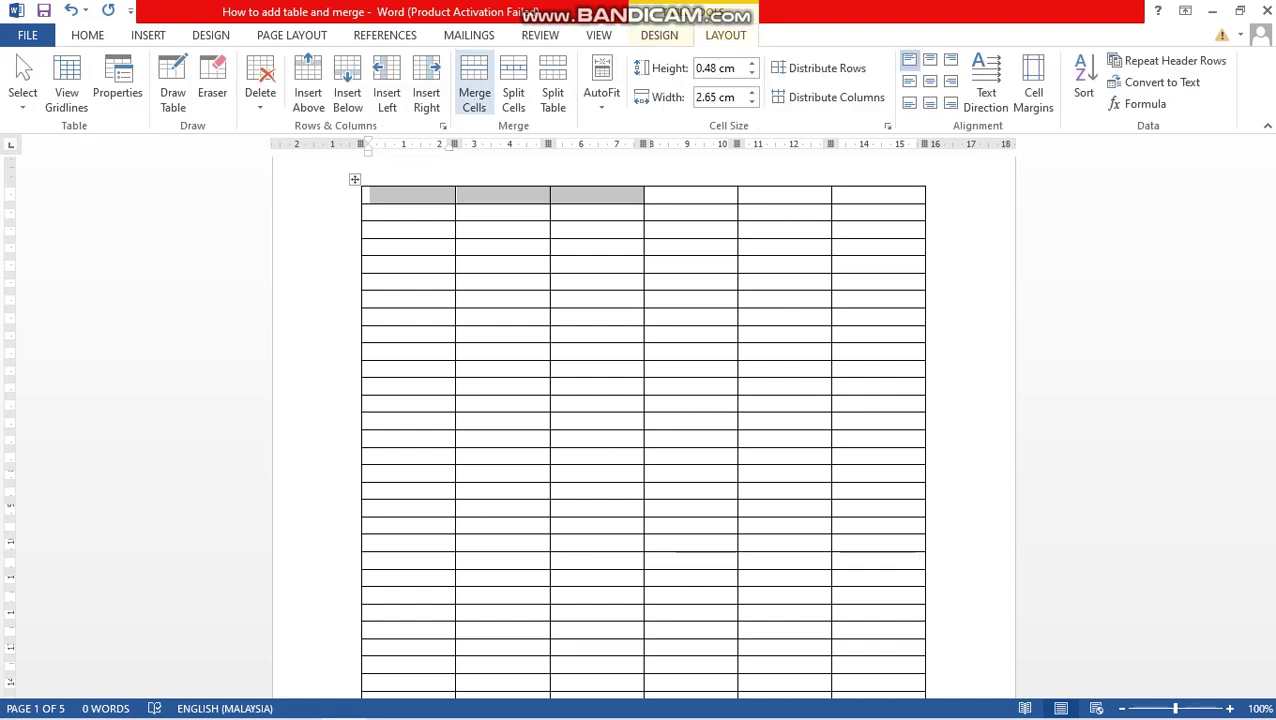
{"action": "left_click", "coordinate": [474, 84]}
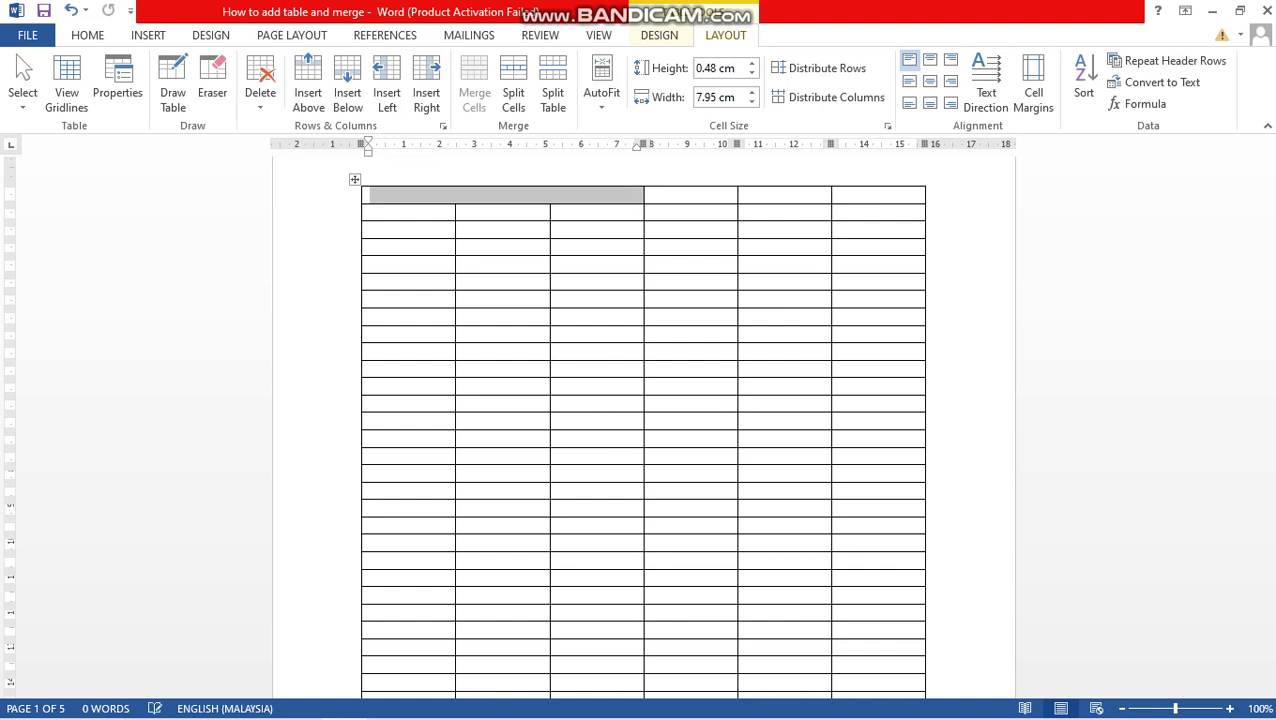
{"action": "left_click", "coordinate": [557, 299]}
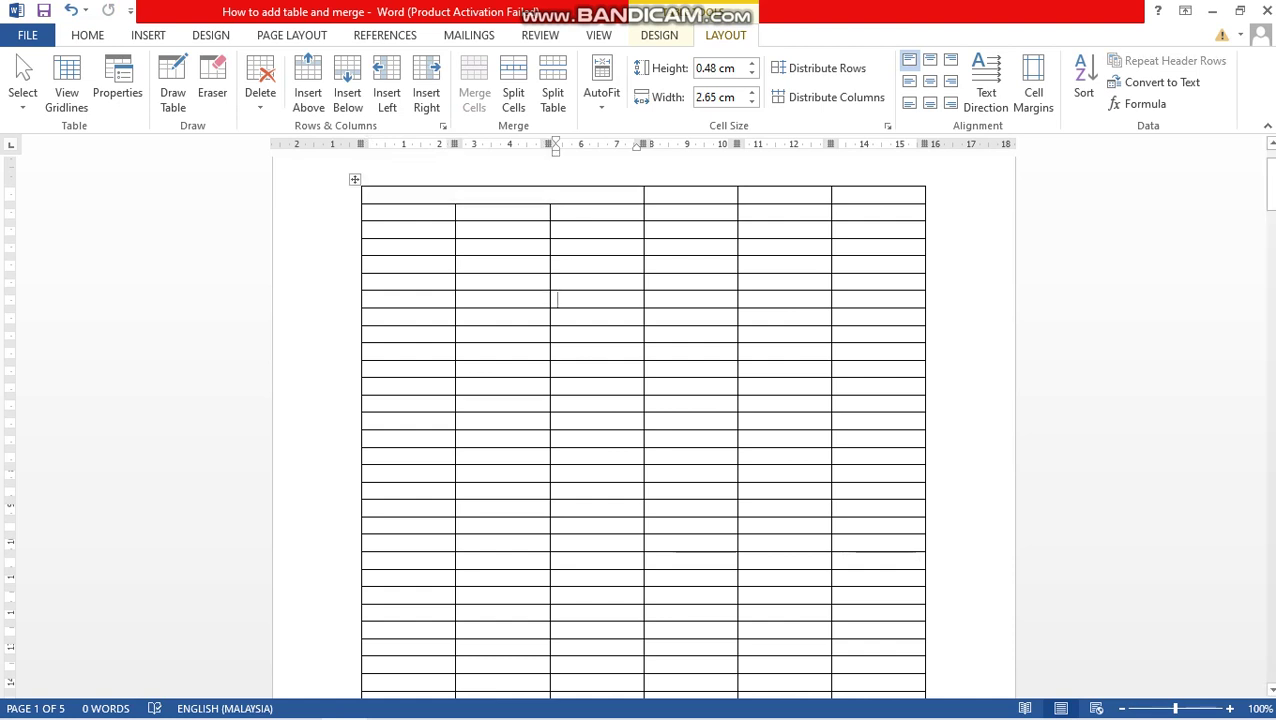
Step: Split the fourth cell of the table's second row into 2 columns and 1 row
{"action": "left_click", "coordinate": [651, 195]}
{"action": "mouse_move", "coordinate": [651, 195]}
{"action": "left_mouse_down"}
{"action": "mouse_move", "coordinate": [784, 195]}
{"action": "mouse_move", "coordinate": [651, 195]}
{"action": "left_mouse_up"}
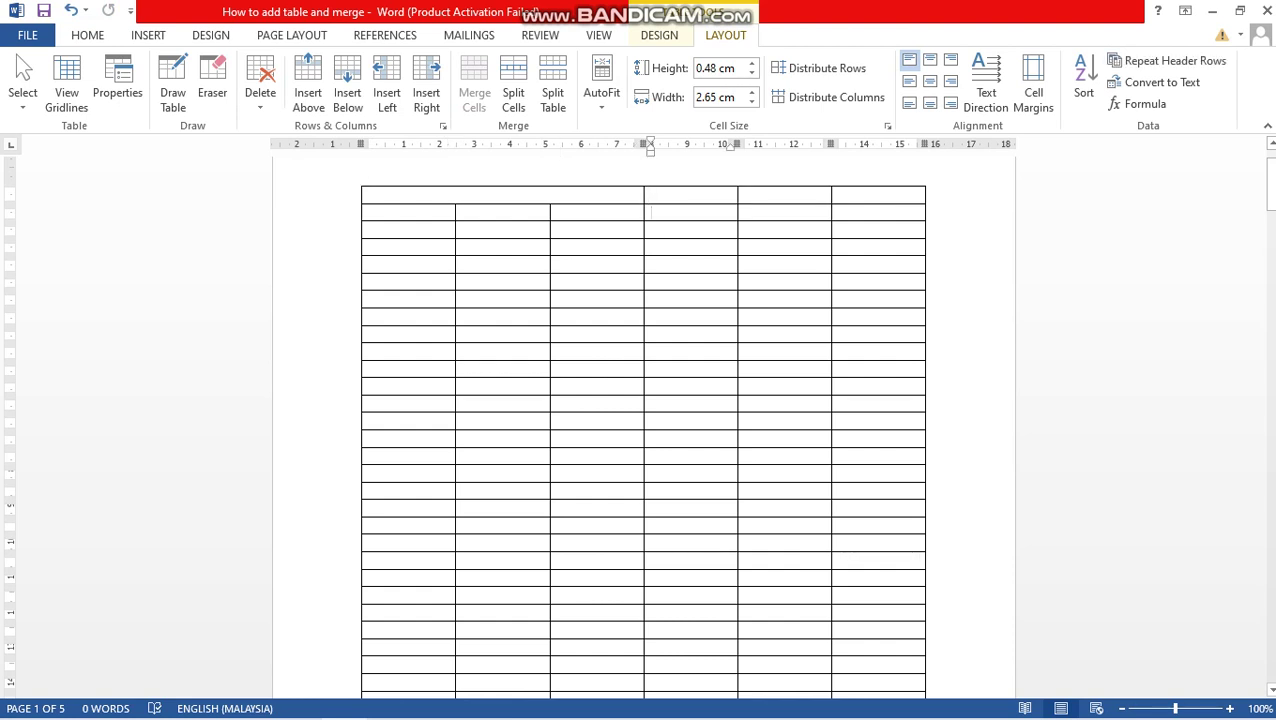
{"action": "left_click", "coordinate": [651, 212]}
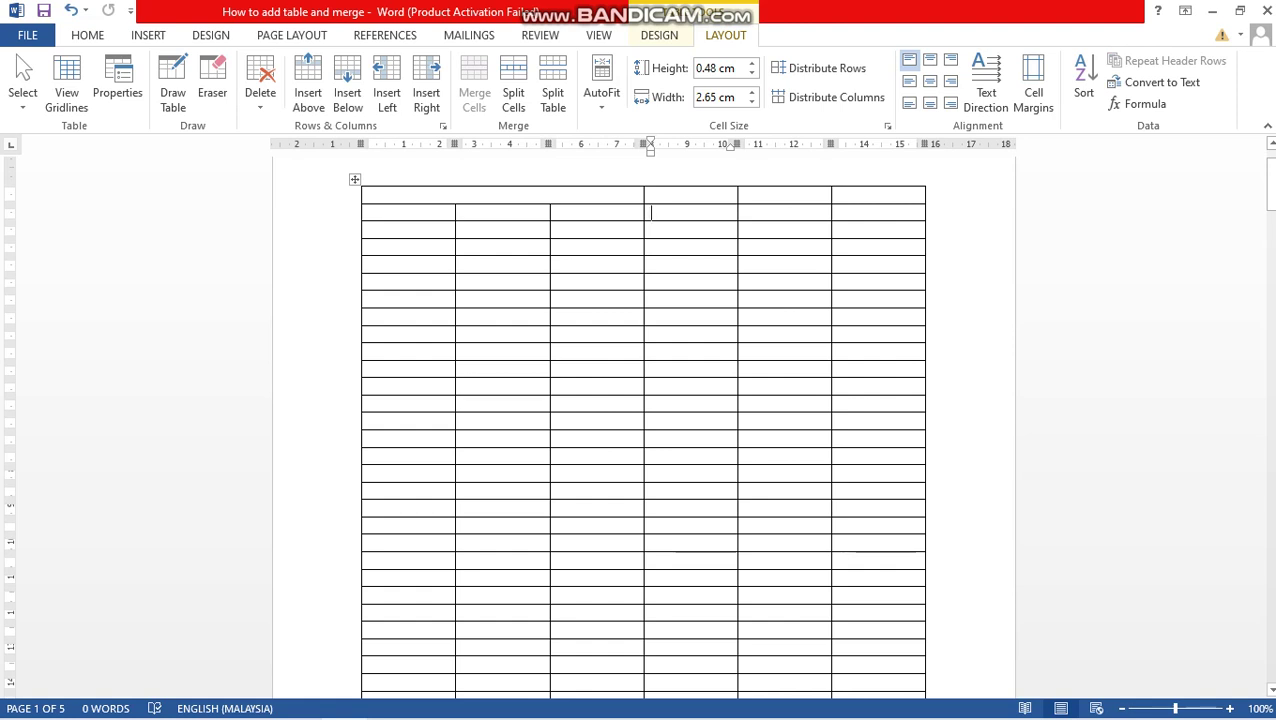
{"action": "key", "text": "shift+Right"}
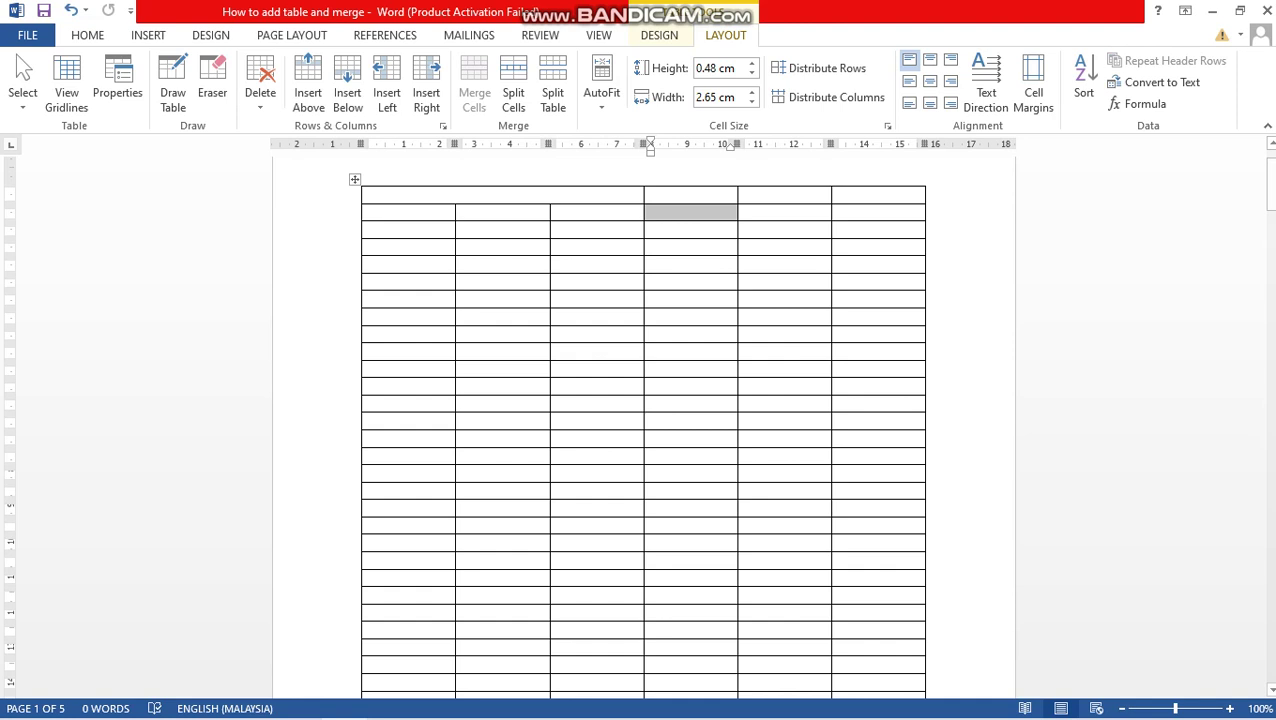
{"action": "left_click", "coordinate": [513, 90]}
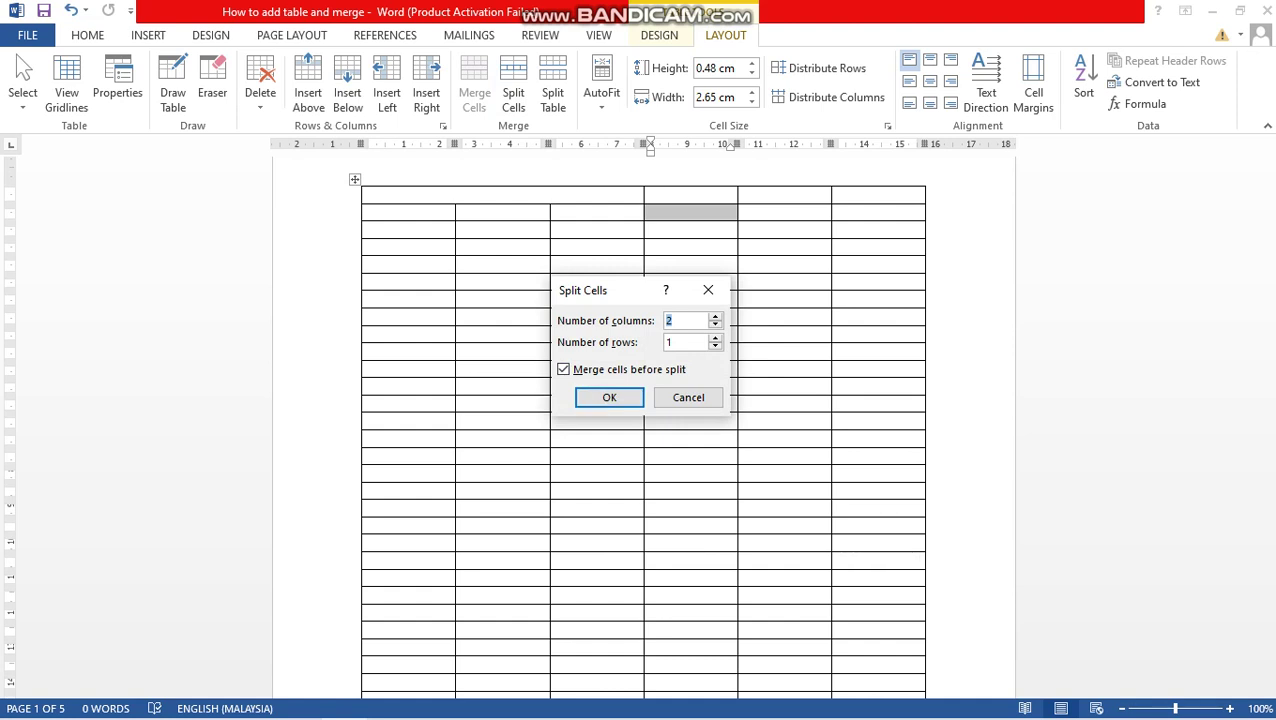
{"action": "type", "text": "2"}
{"action": "left_click", "coordinate": [684, 342]}
{"action": "key", "text": "Return"}
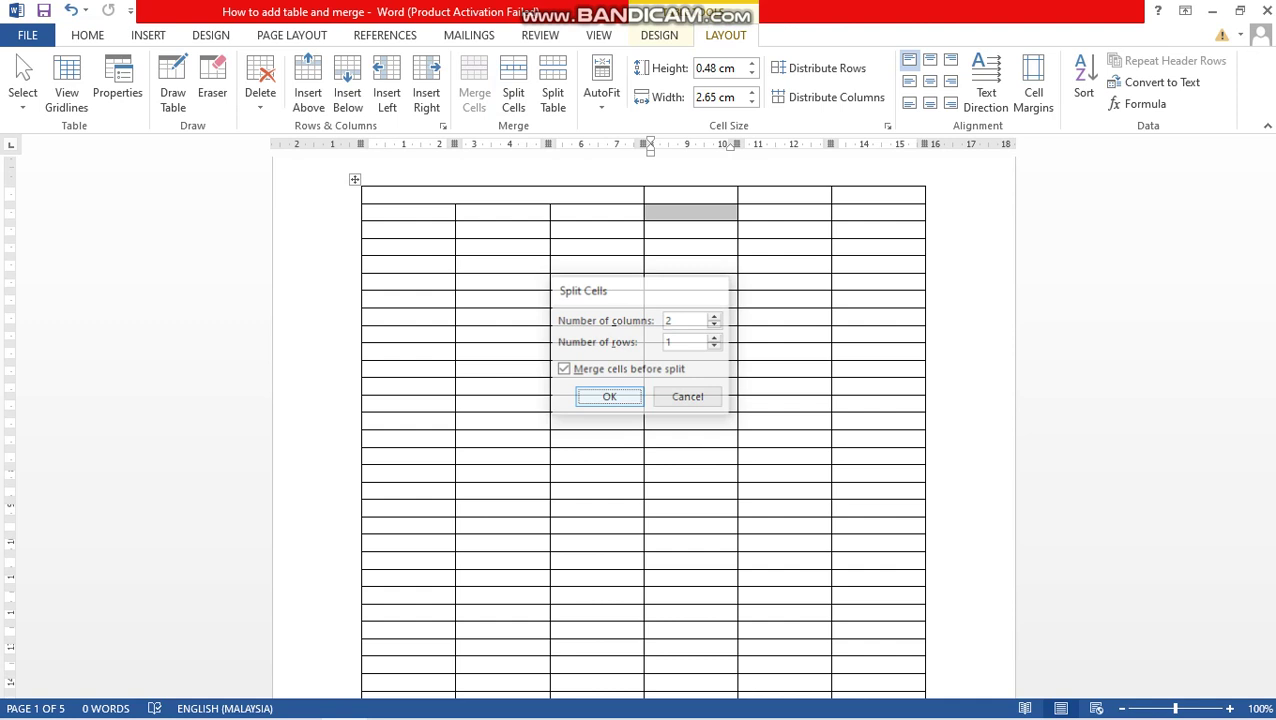
{"action": "left_click", "coordinate": [694, 212]}
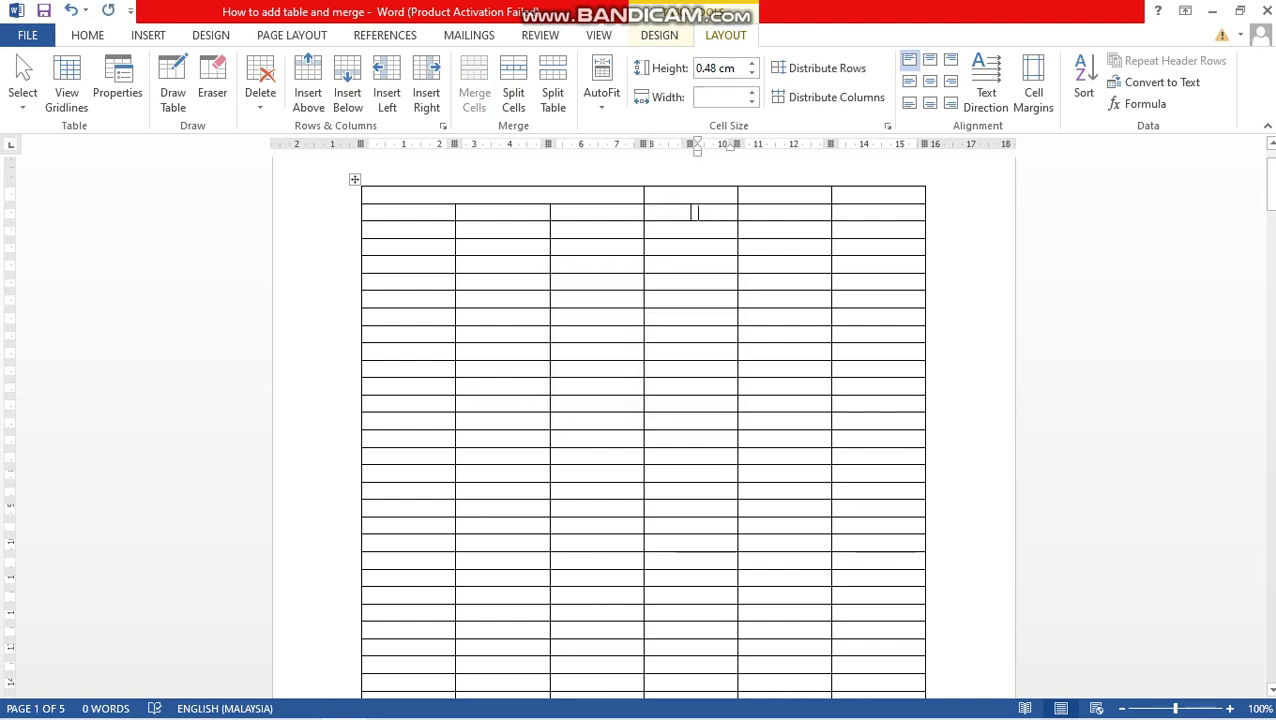
{"action": "left_click_drag", "start_coordinate": [668, 212], "coordinate": [714, 212]}
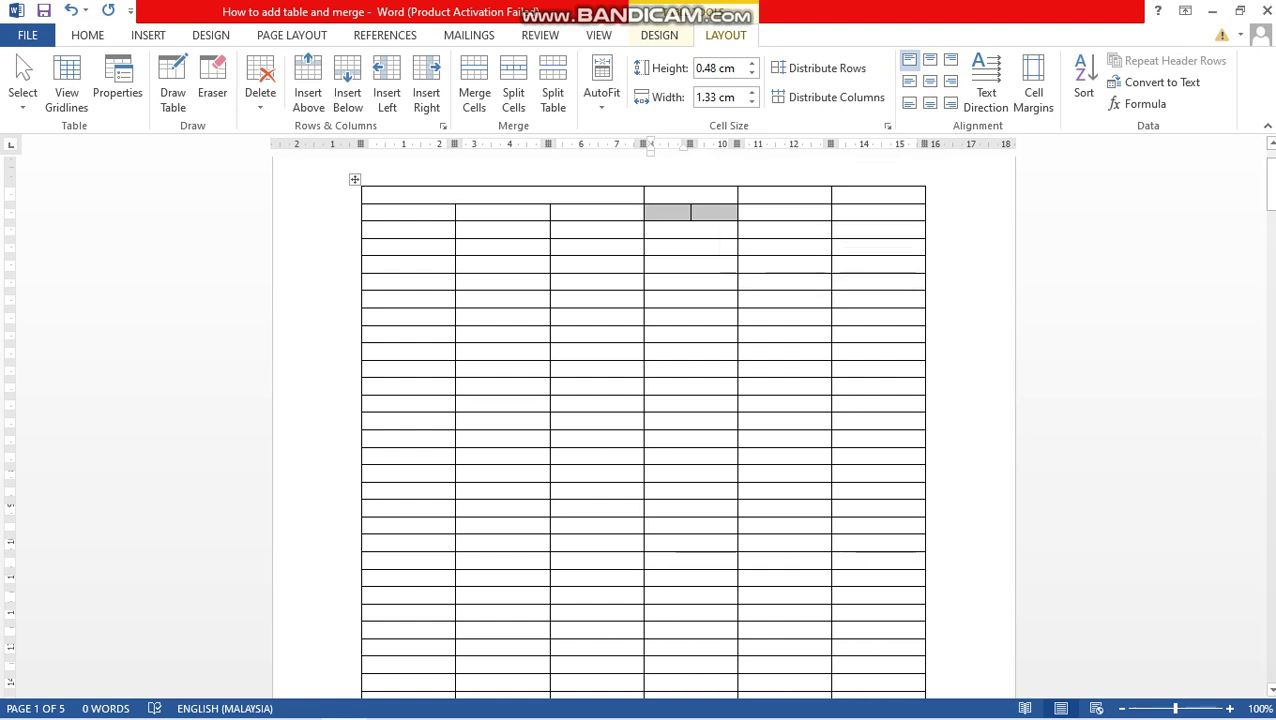
{"action": "left_click", "coordinate": [557, 229]}
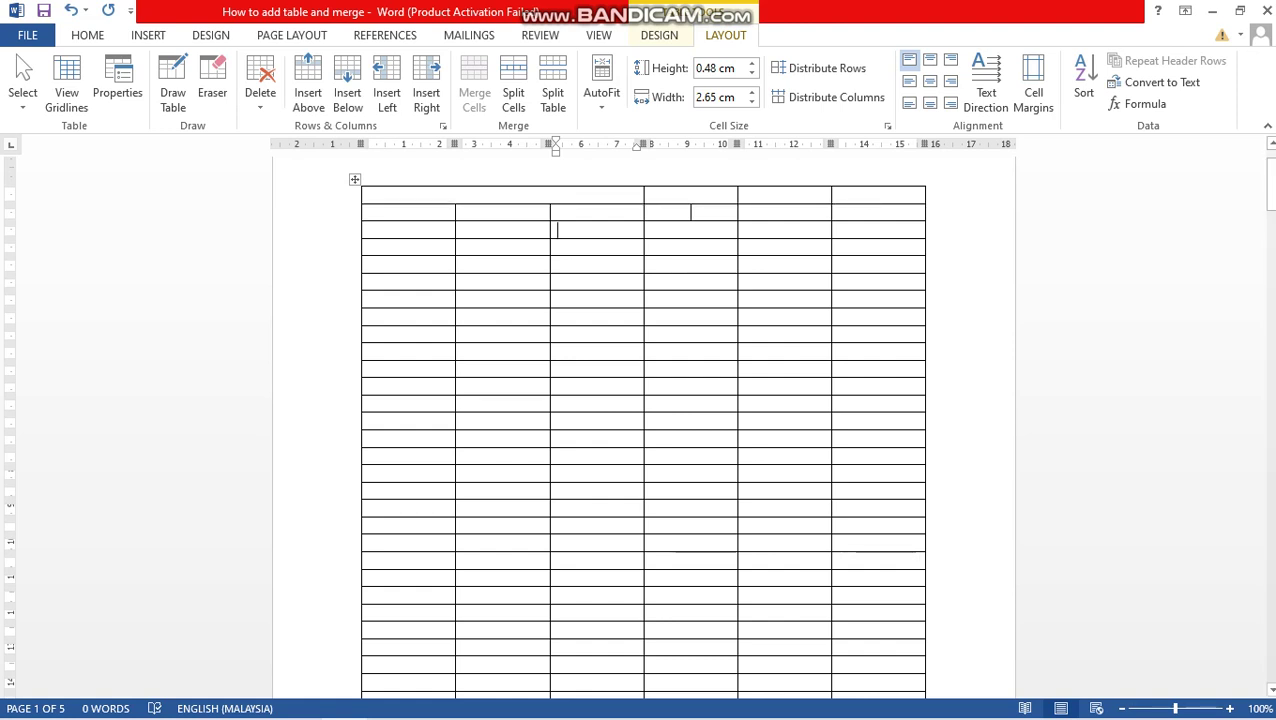
Step: Select the whole table and set its paragraph spacing before to 18 pt
{"action": "left_click", "coordinate": [355, 179]}
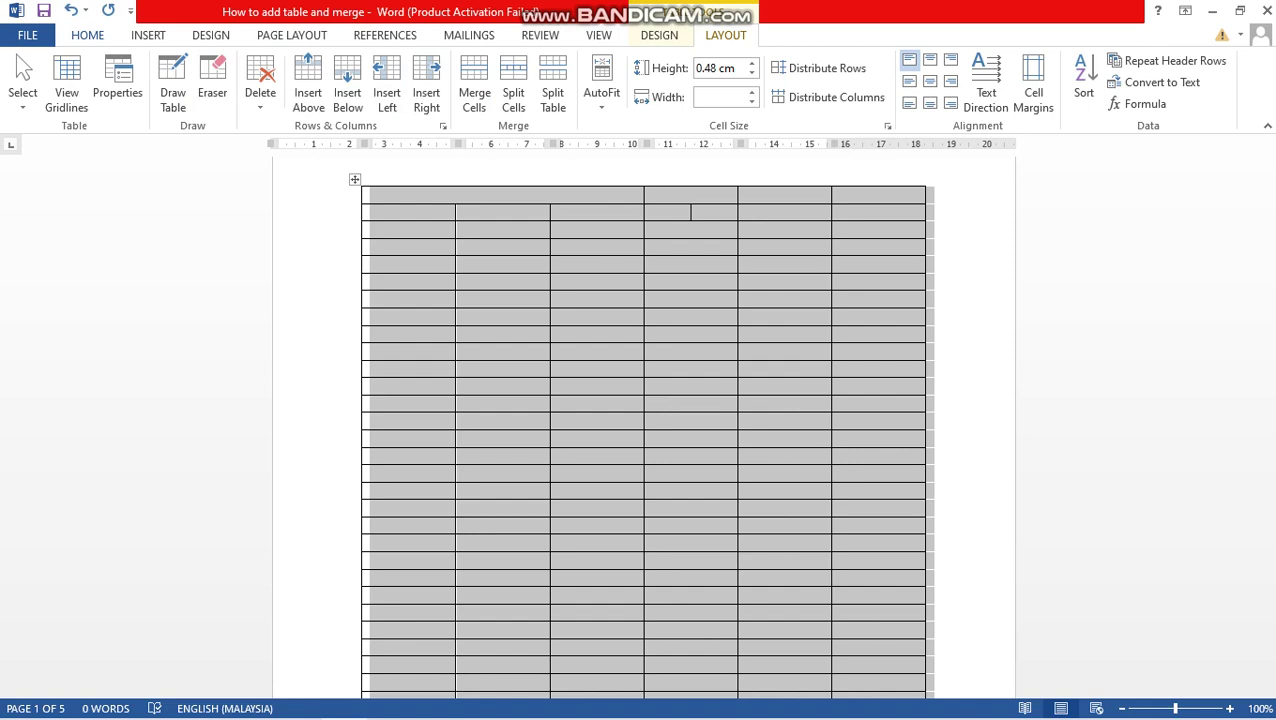
{"action": "left_click", "coordinate": [87, 35]}
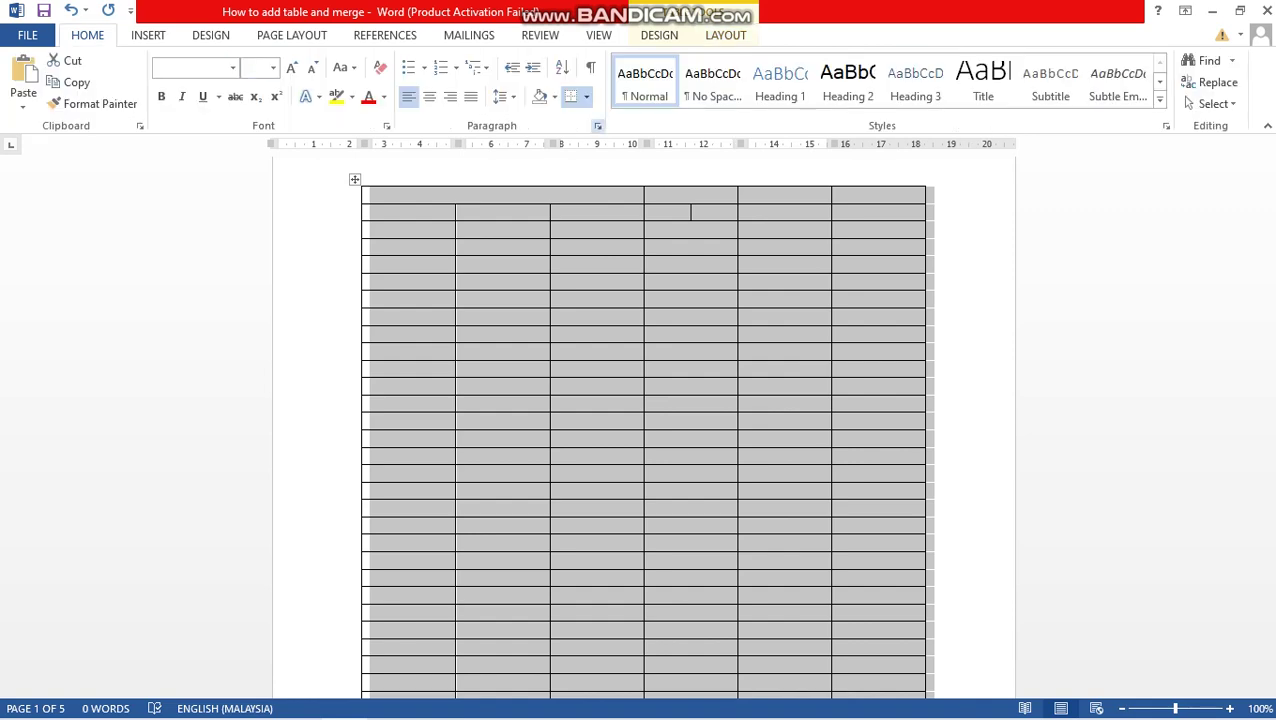
{"action": "left_click", "coordinate": [597, 125]}
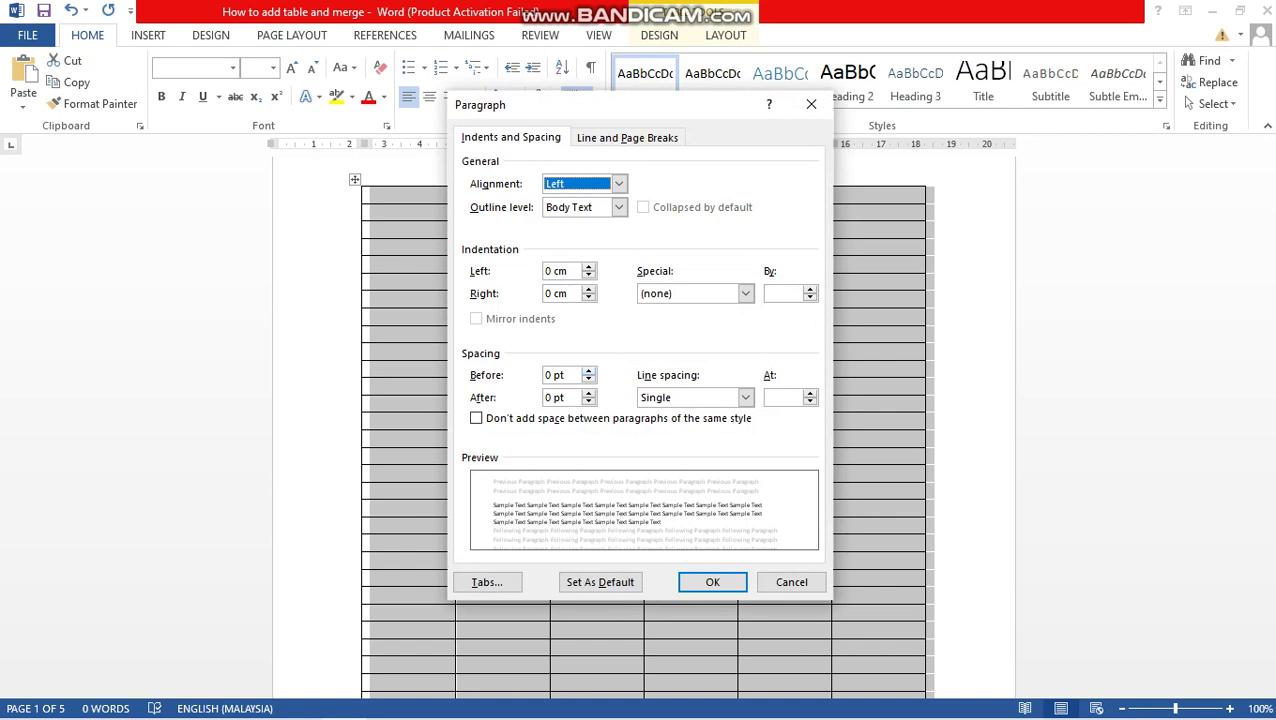
{"action": "left_click", "coordinate": [589, 370]}
{"action": "left_click", "coordinate": [589, 370]}
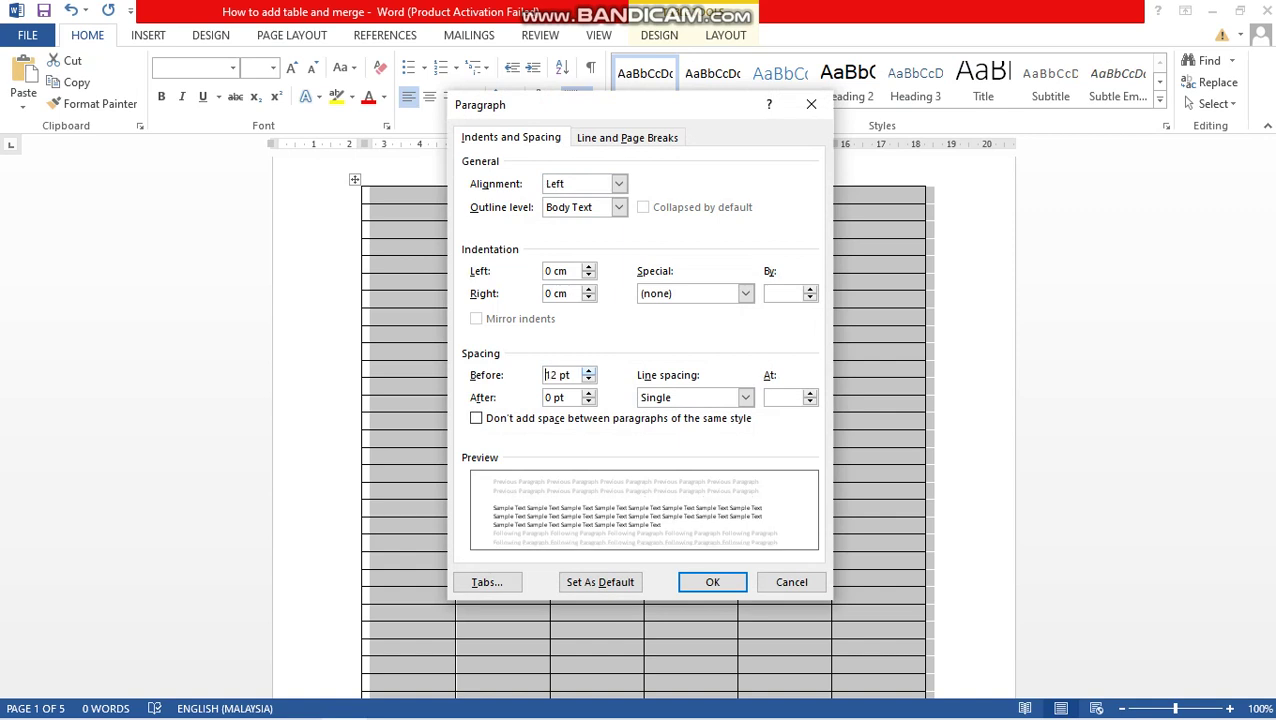
{"action": "key", "text": "Up"}
Step: Set the paragraph spacing after to 30 pt for the whole table, apply the spacing settings, and deselect the table
{"action": "left_click", "coordinate": [588, 401]}
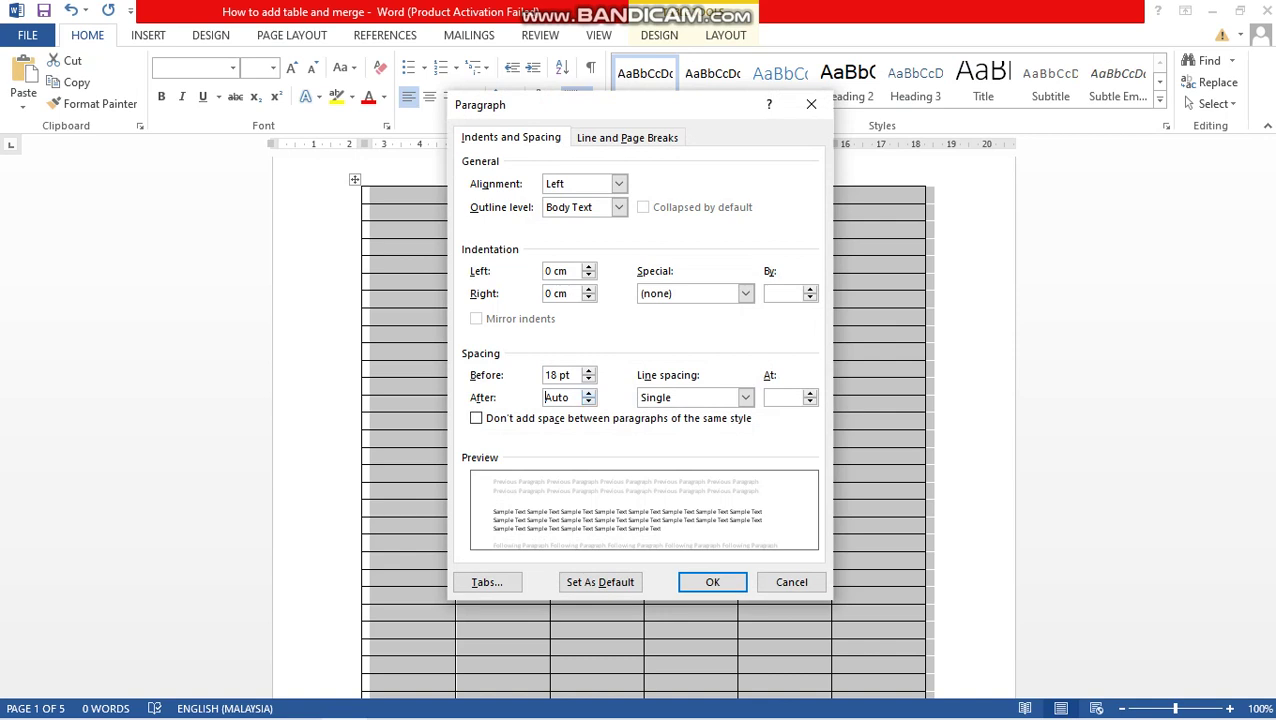
{"action": "key", "text": "Up"}
{"action": "key", "text": "Up"}
{"action": "key", "text": "Up"}
{"action": "key", "text": "Up"}
{"action": "key", "text": "Up"}
{"action": "key", "text": "Up"}
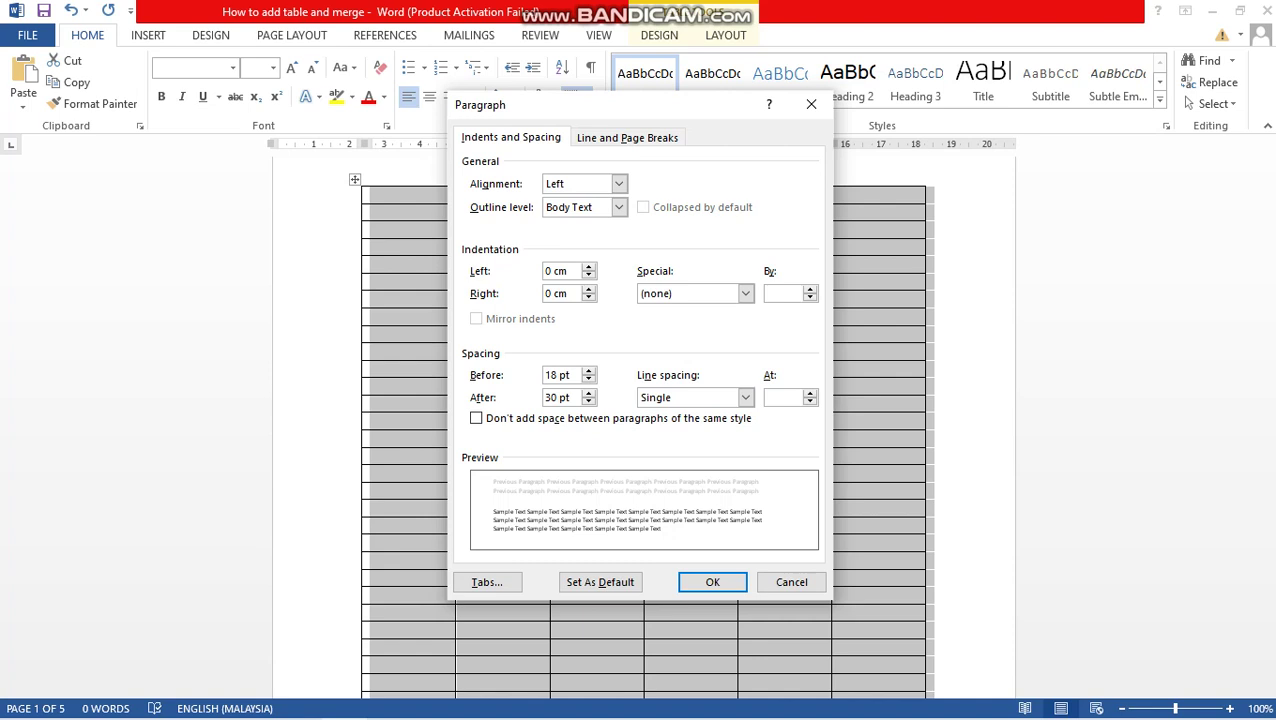
{"action": "left_click", "coordinate": [712, 582]}
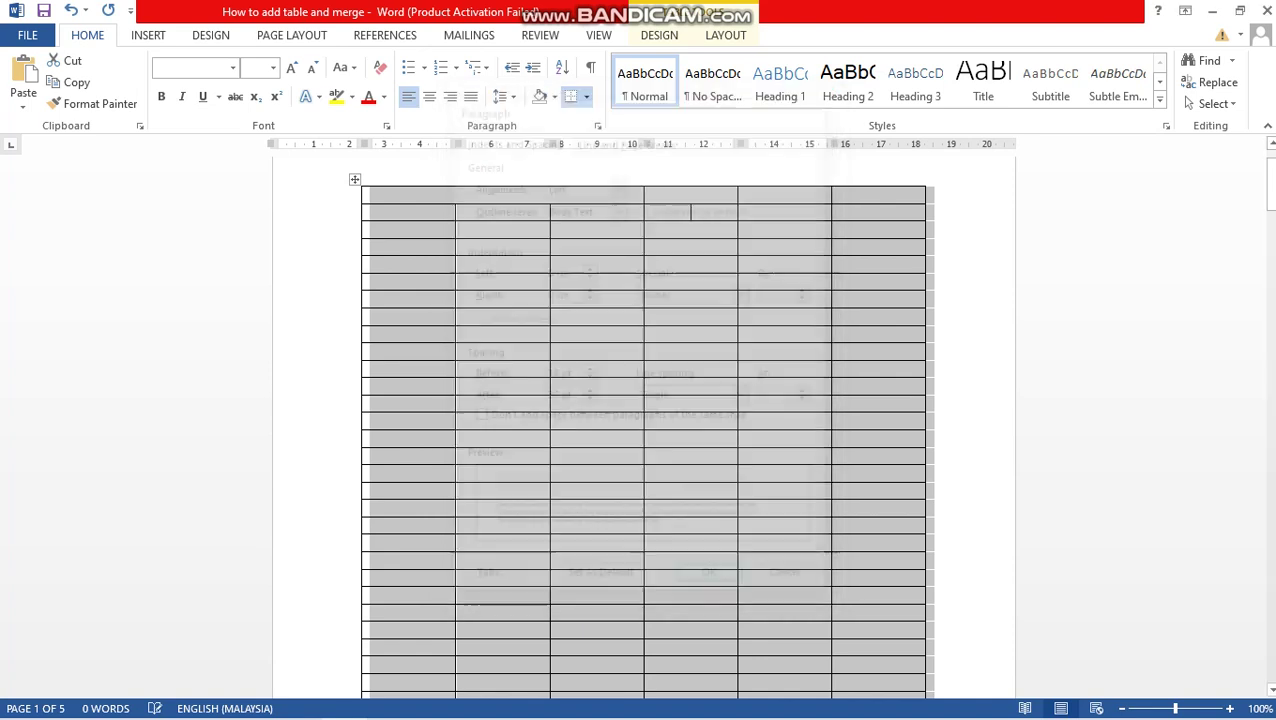
{"action": "scroll", "coordinate": [643, 426], "scroll_direction": "down", "scroll_amount": 3}
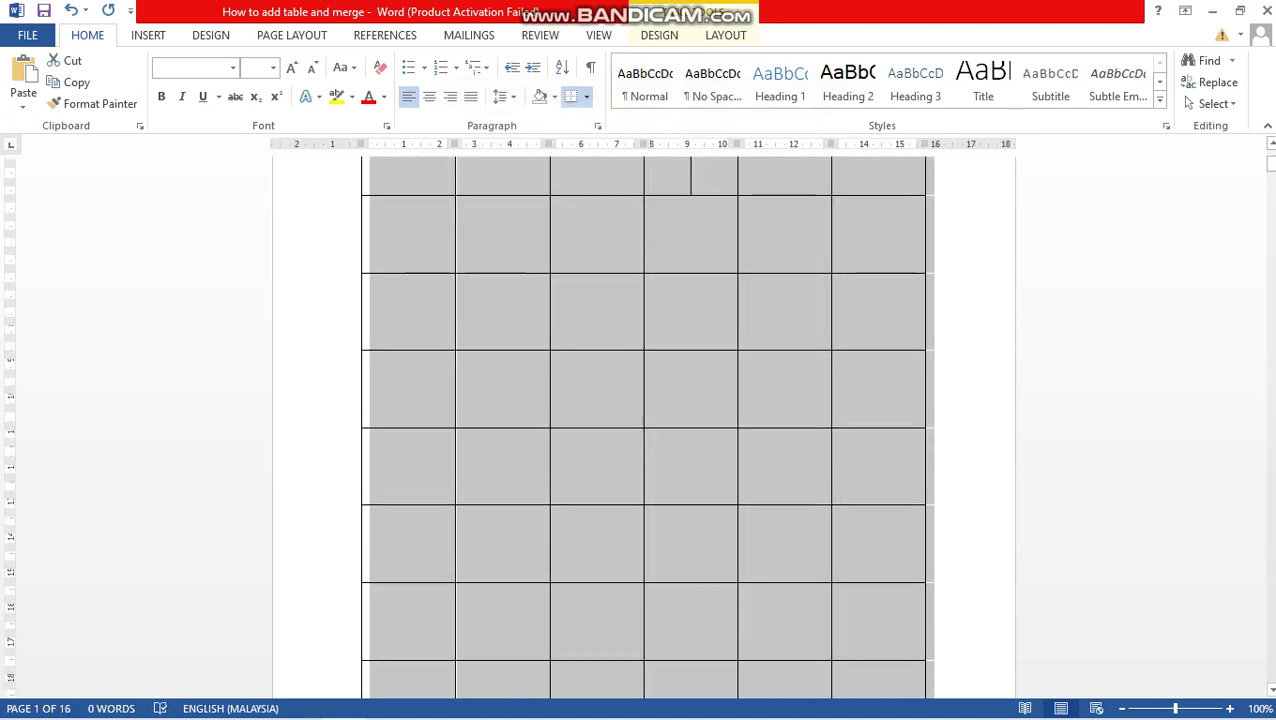
{"action": "scroll", "coordinate": [643, 426], "scroll_direction": "down", "scroll_amount": 8}
{"action": "scroll", "coordinate": [643, 426], "scroll_direction": "up", "scroll_amount": 11}
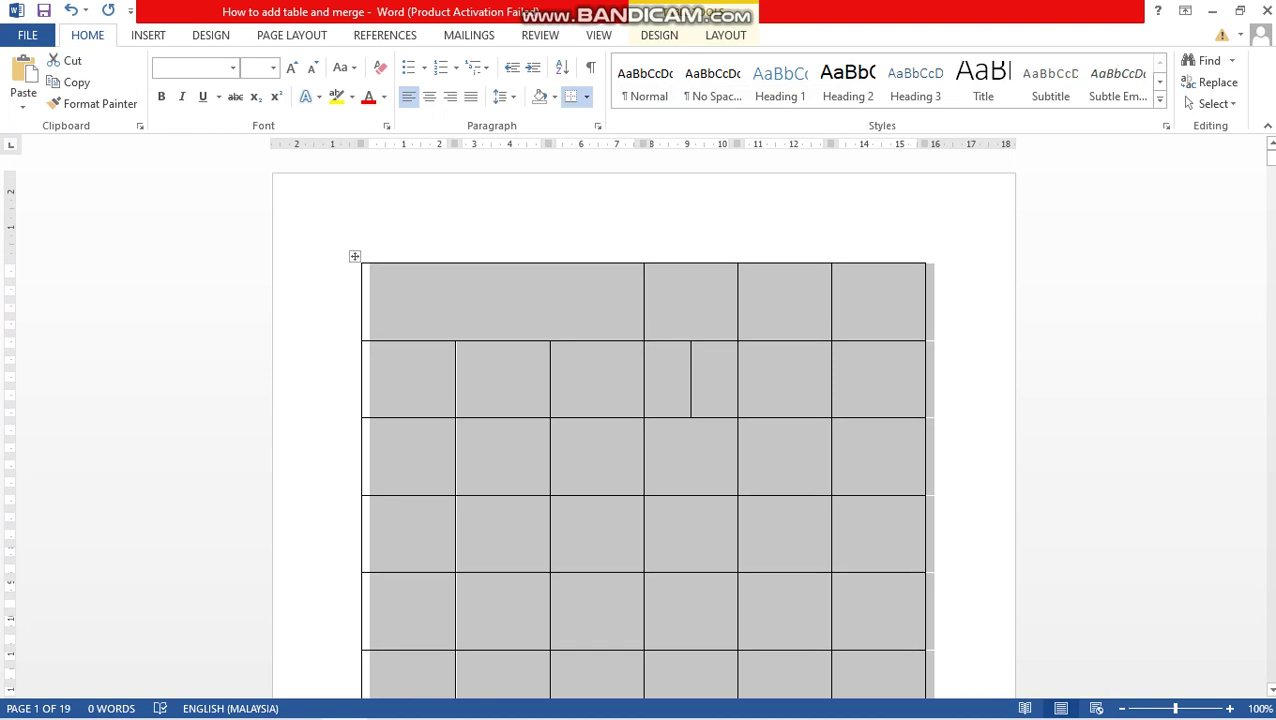
{"action": "left_click", "coordinate": [370, 294]}
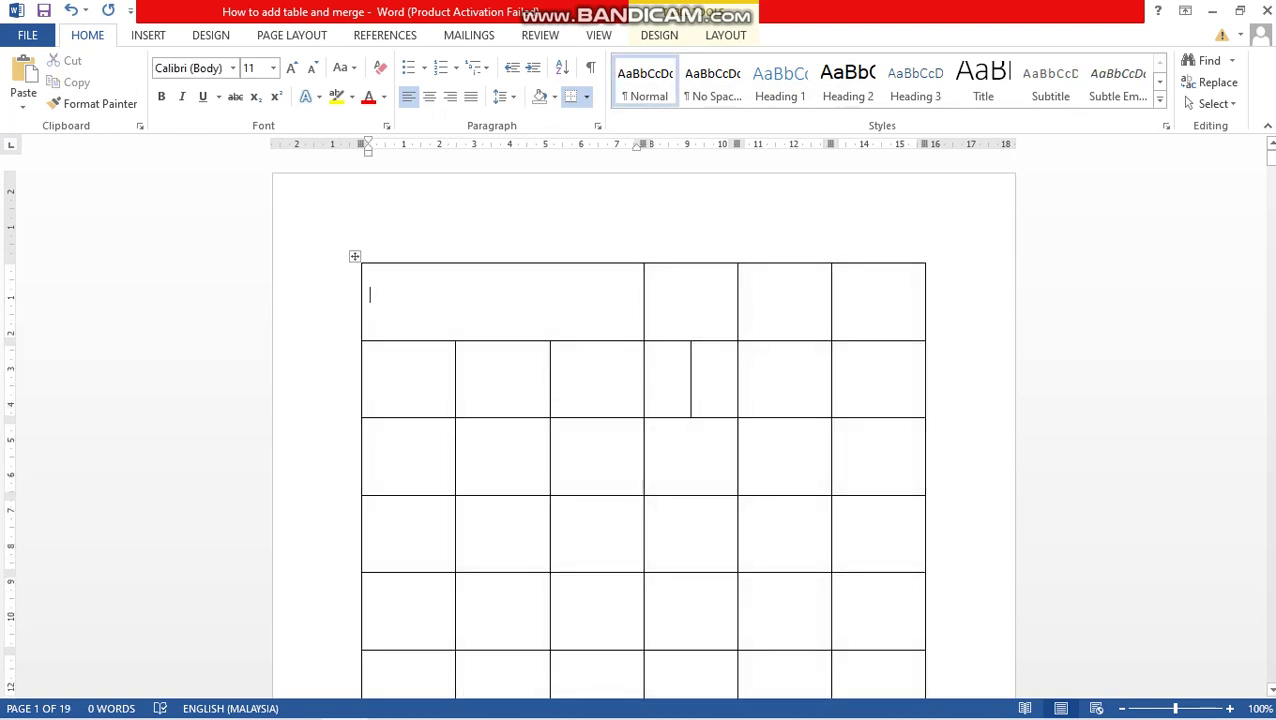